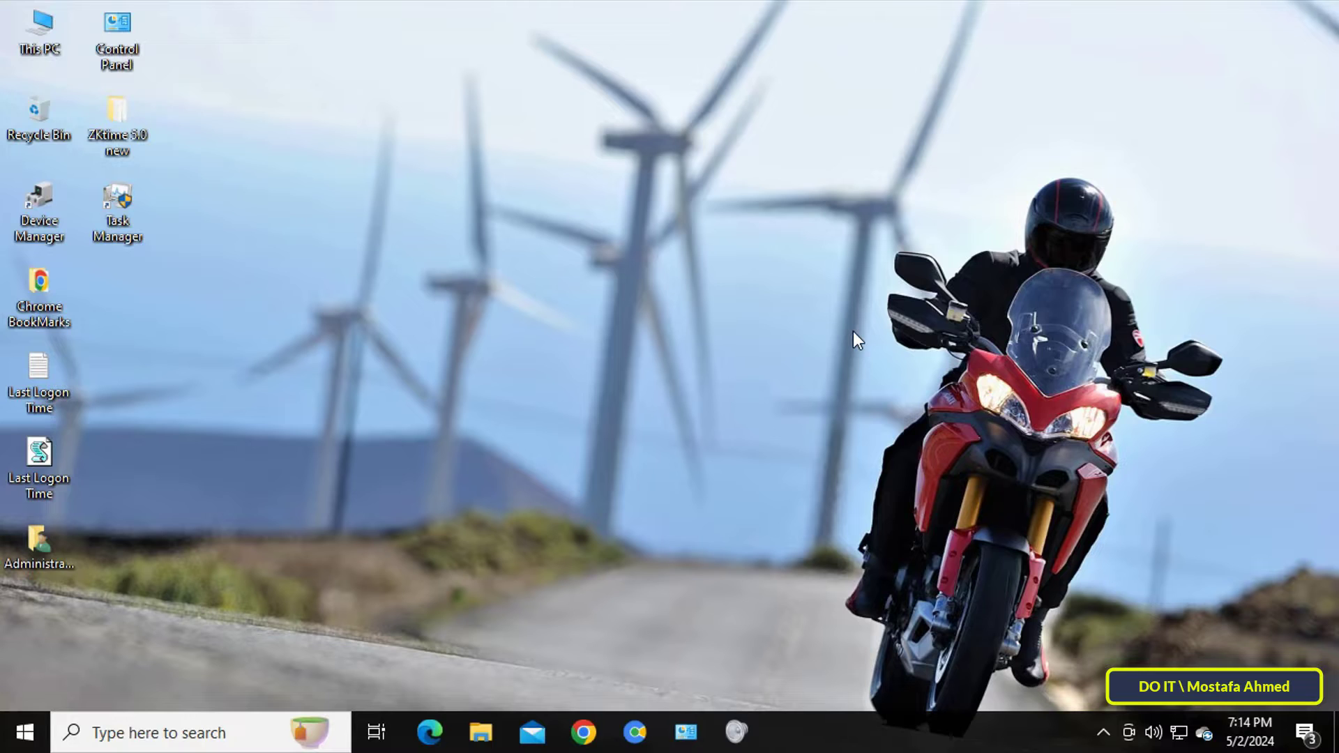
- Retry the pending updates in Settings, select the error message text, then close Settings
{"action": "left_click", "coordinate": [26, 736]}
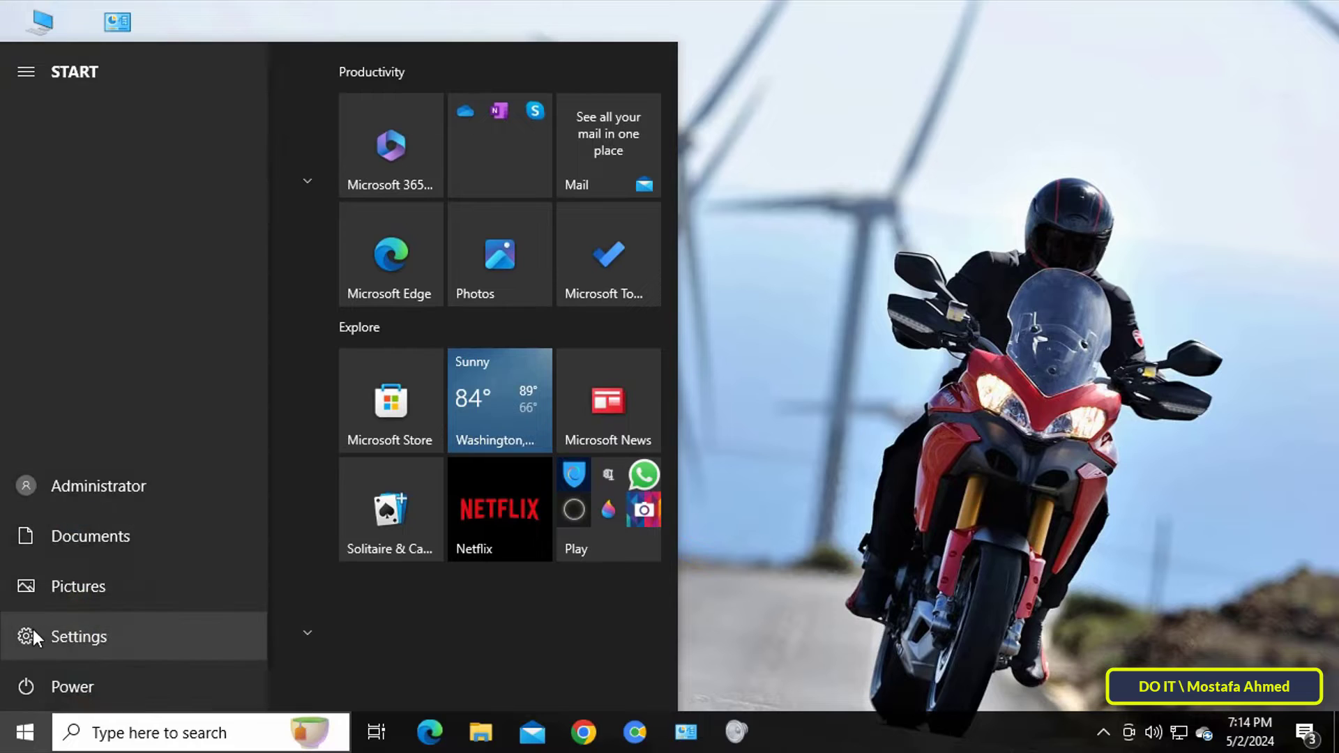
{"action": "left_click", "coordinate": [32, 631]}
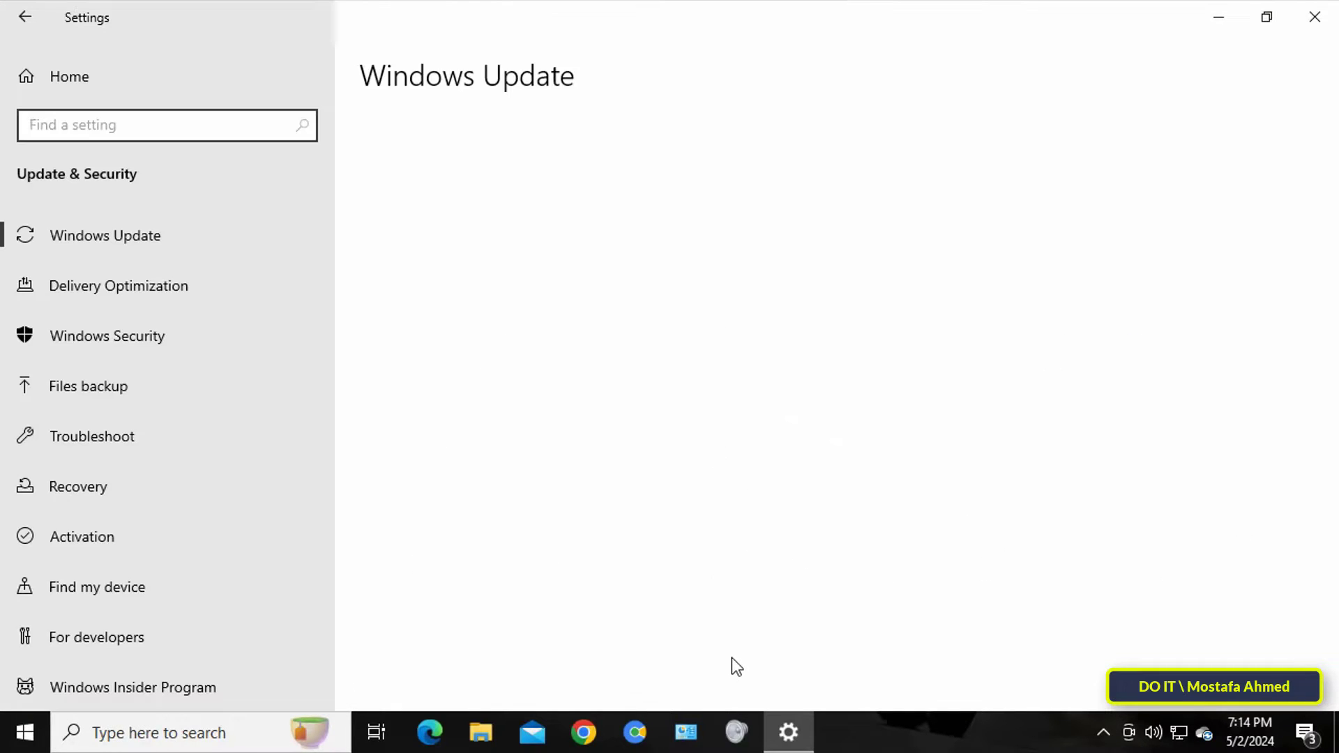
{"action": "left_click", "coordinate": [413, 288]}
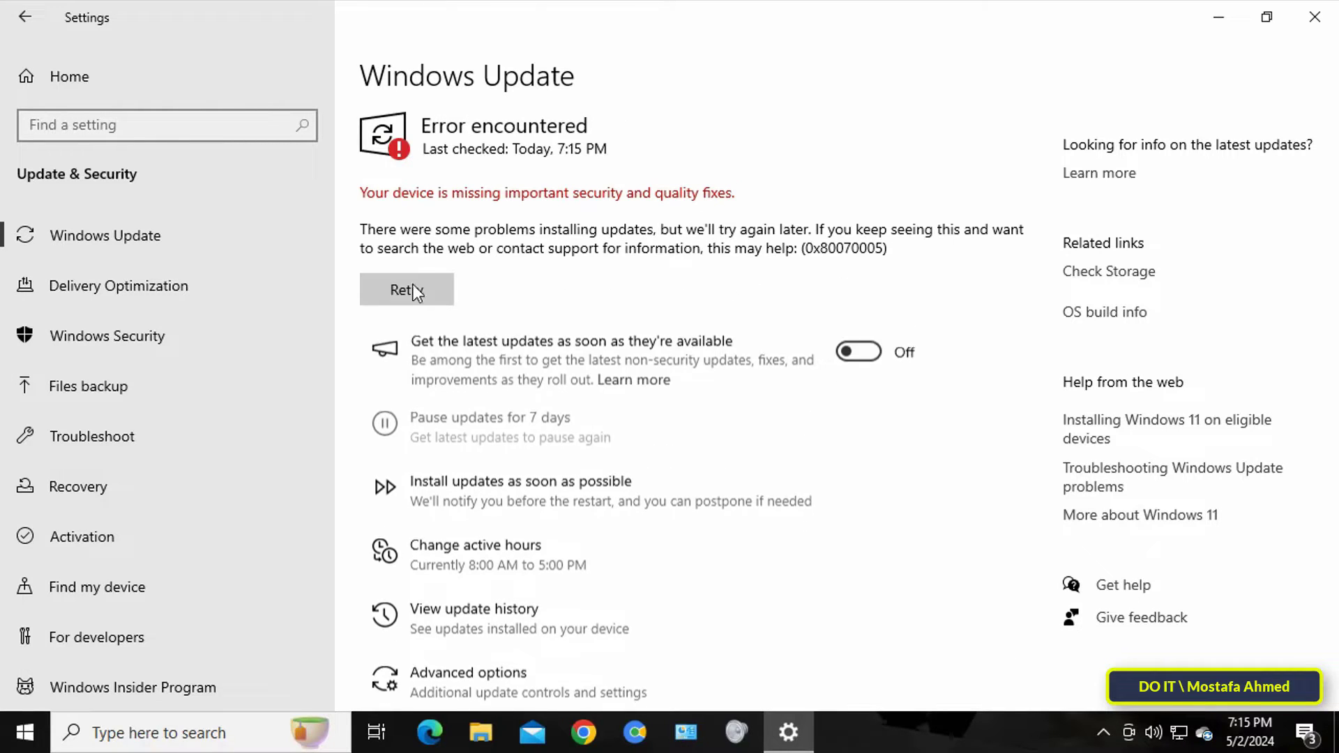
{"action": "left_click_drag", "start_coordinate": [368, 233], "coordinate": [907, 271]}
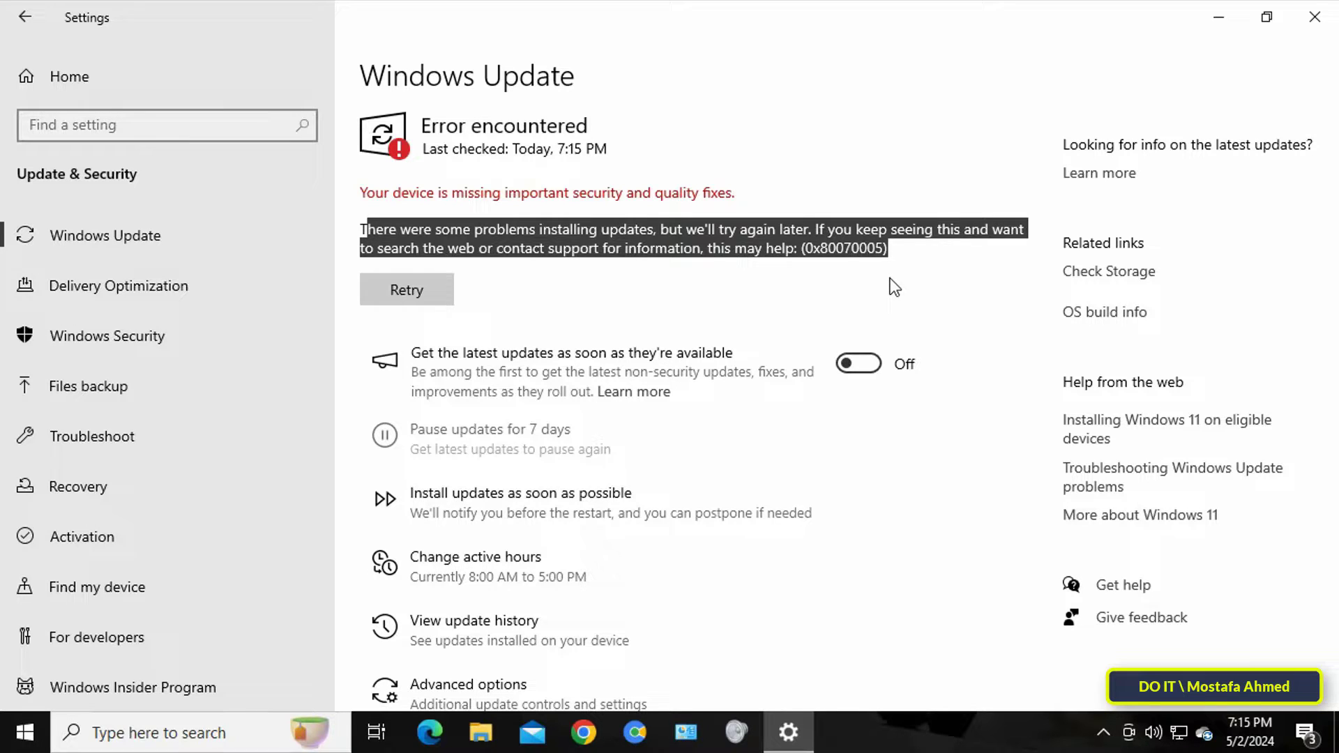
{"action": "left_click", "coordinate": [893, 287]}
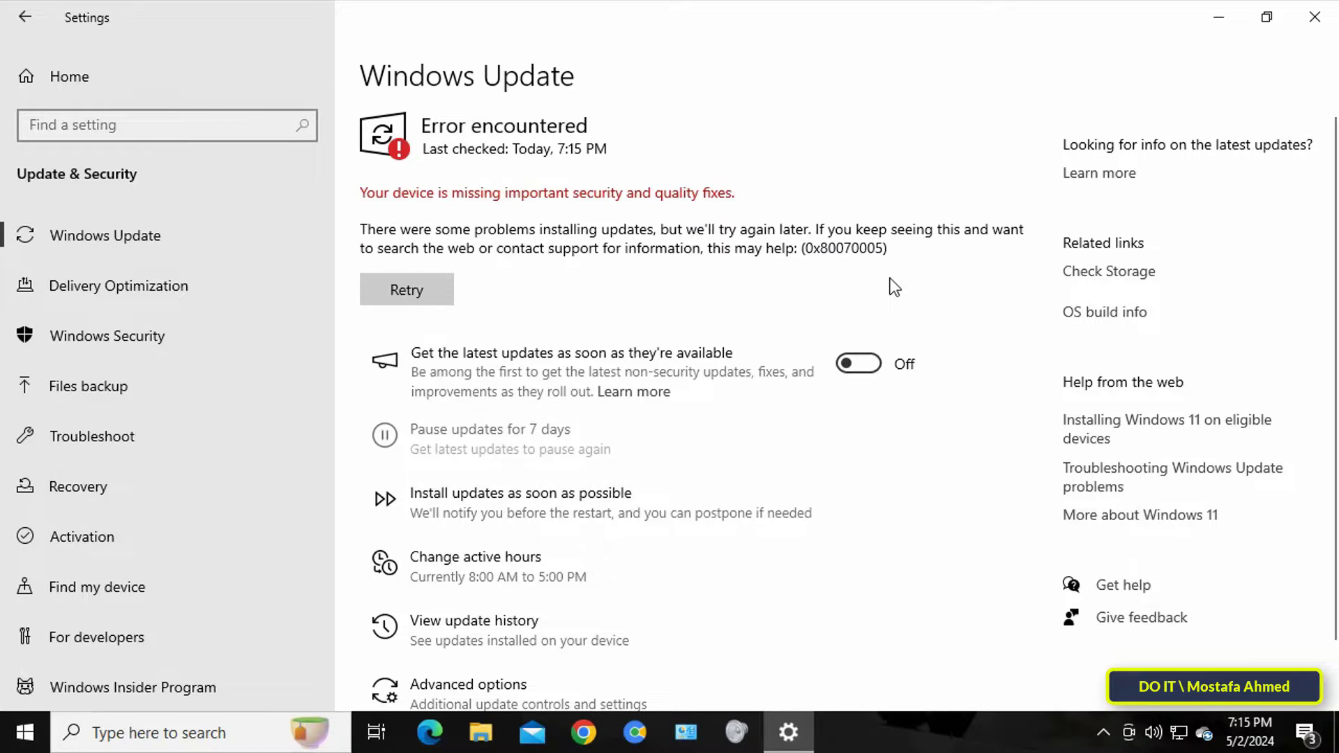
{"action": "left_click", "coordinate": [1317, 21]}
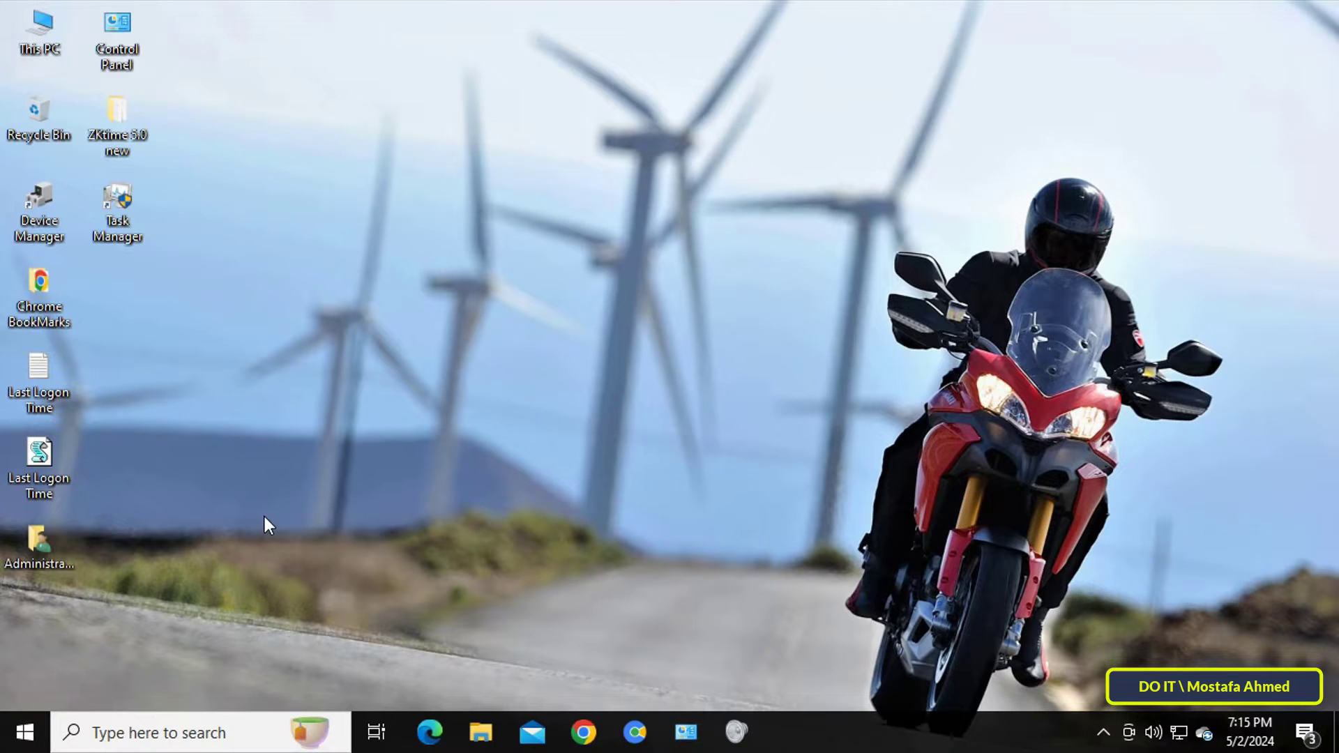
- Search 'services', launch the Services console, sort by Name descending, and select Windows Update
{"action": "left_click", "coordinate": [221, 740]}
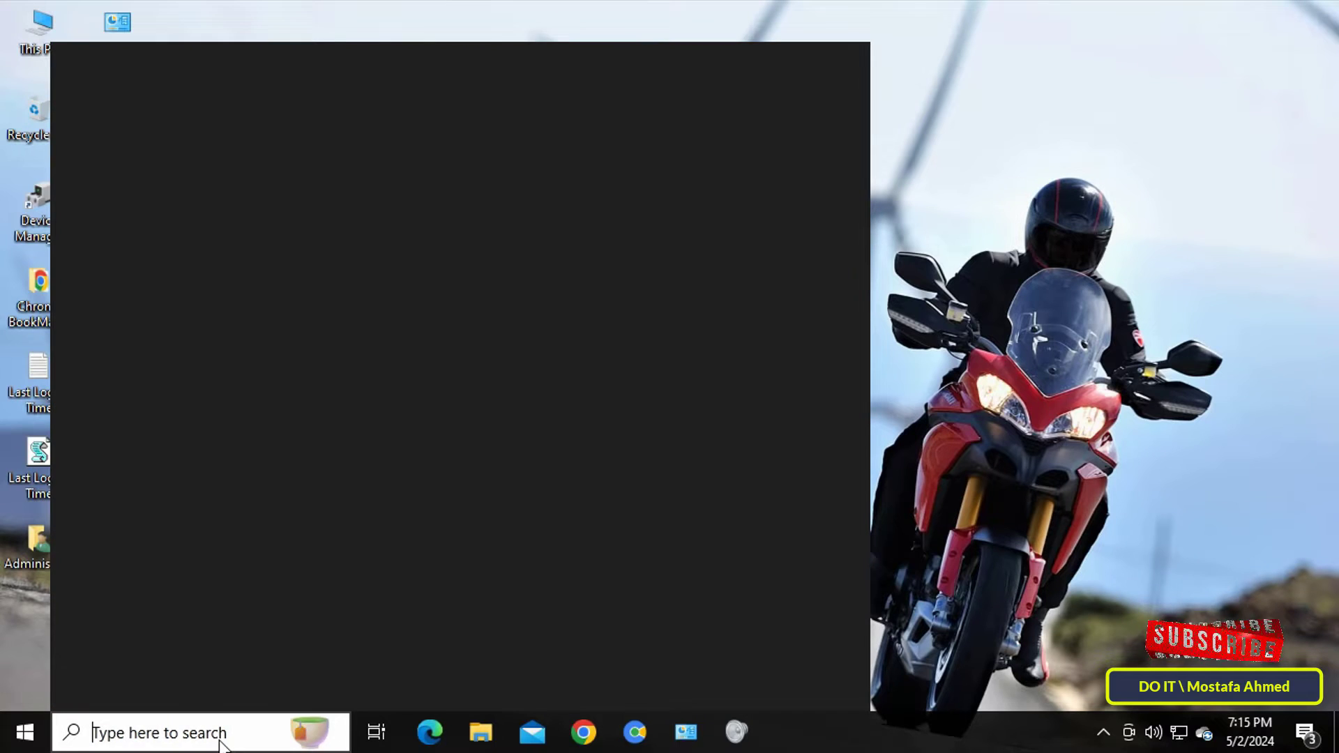
{"action": "type", "text": "se"}
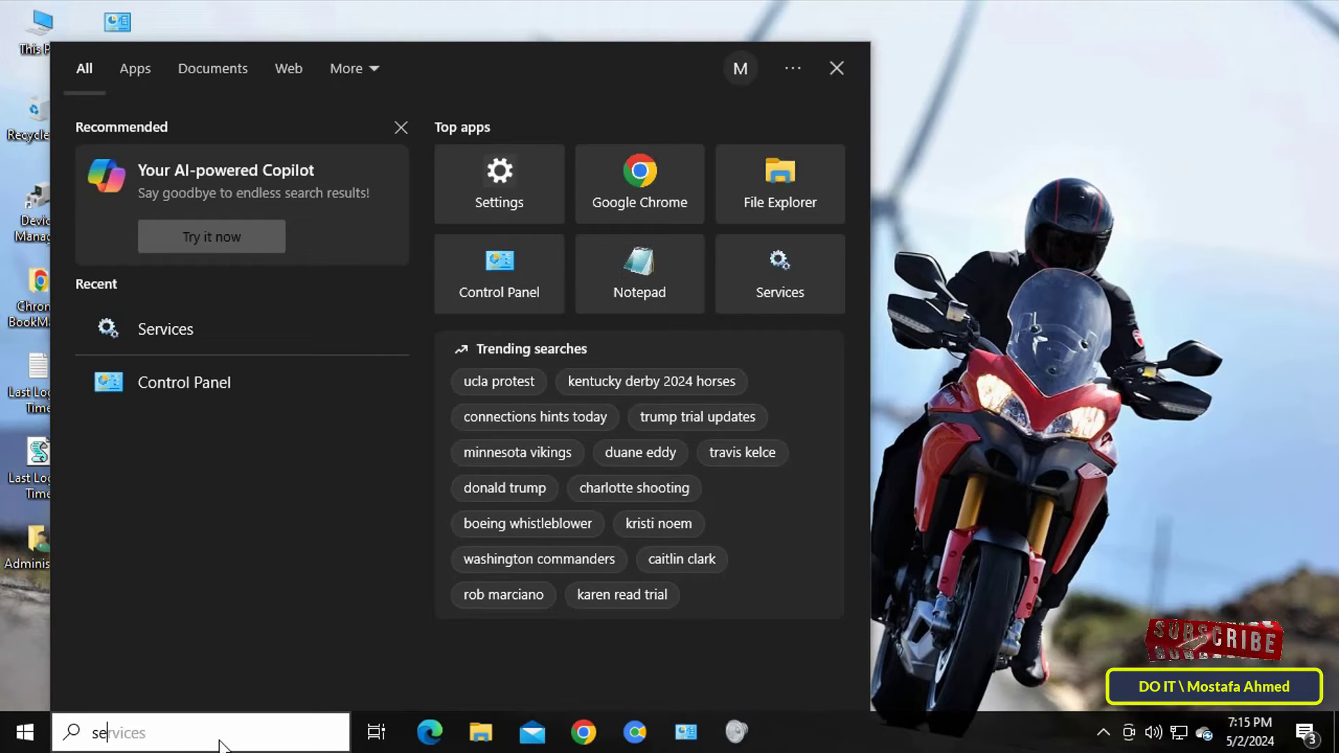
{"action": "type", "text": "rvices"}
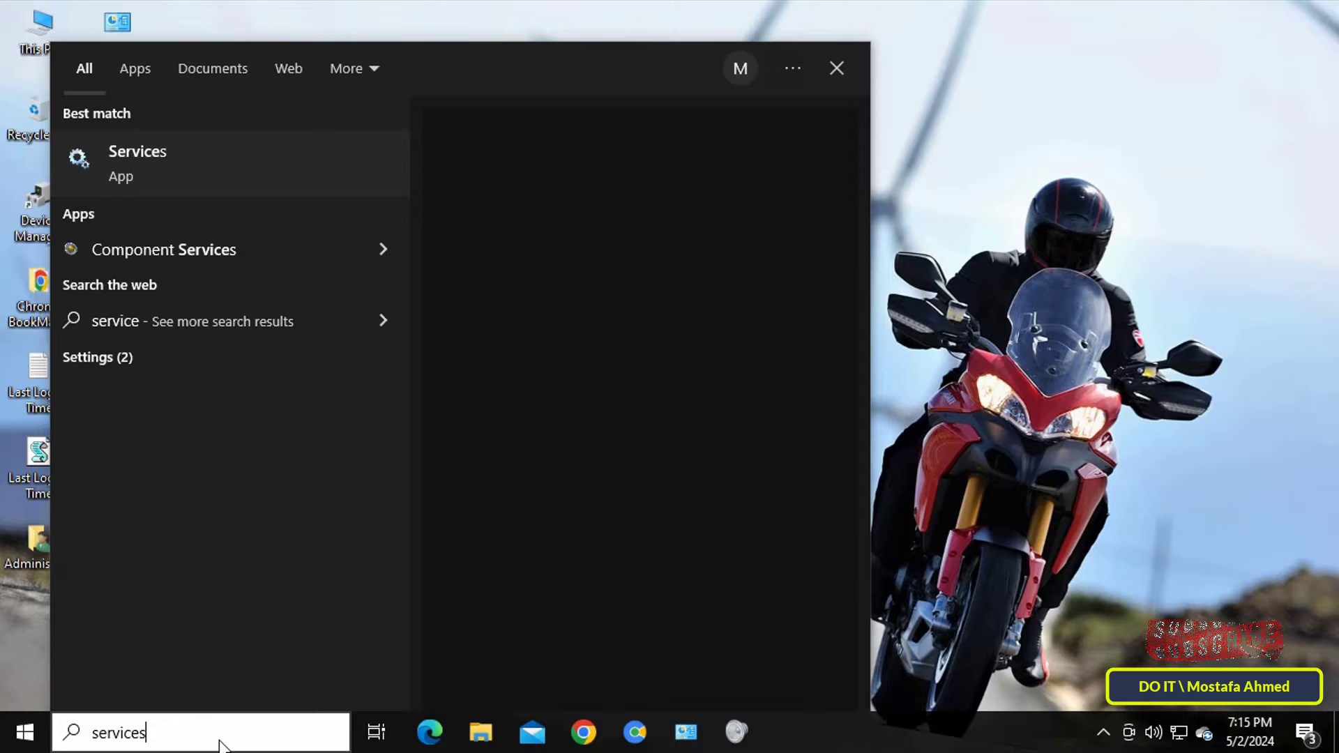
{"action": "left_click", "coordinate": [202, 165]}
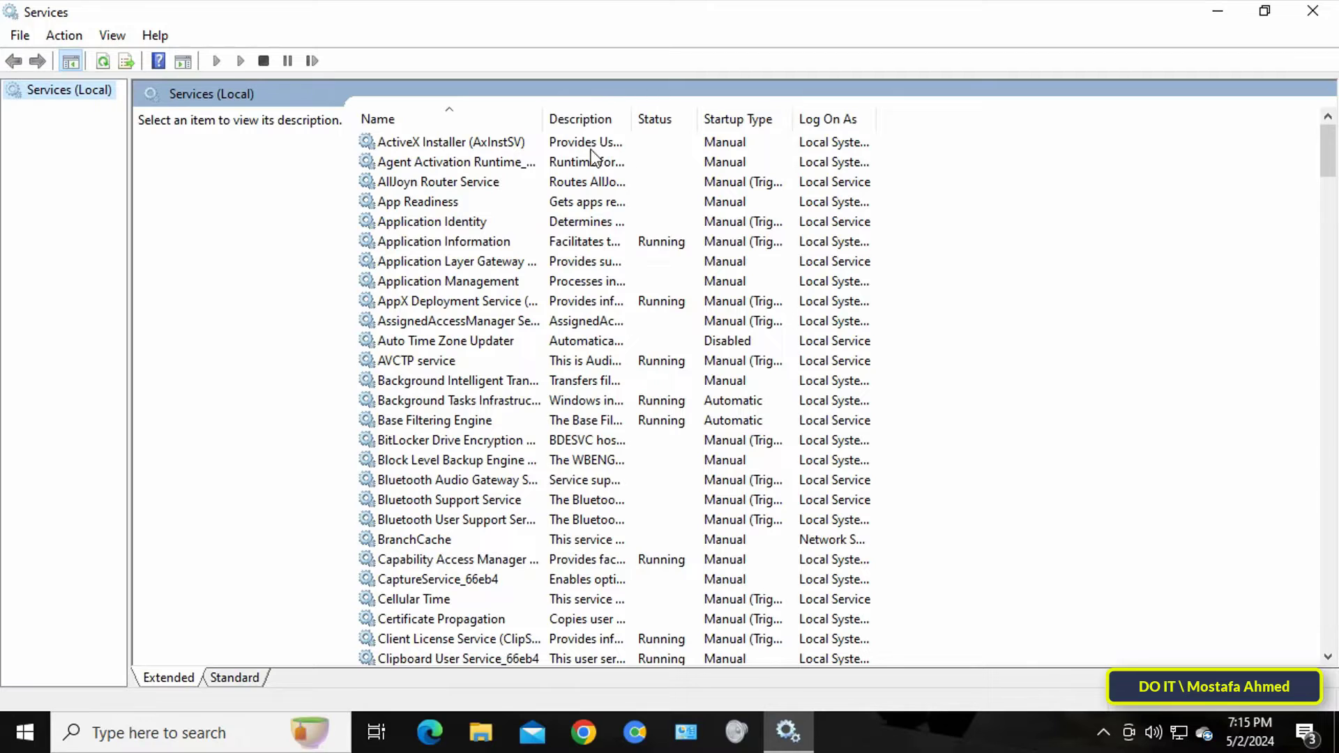
{"action": "left_click", "coordinate": [512, 120]}
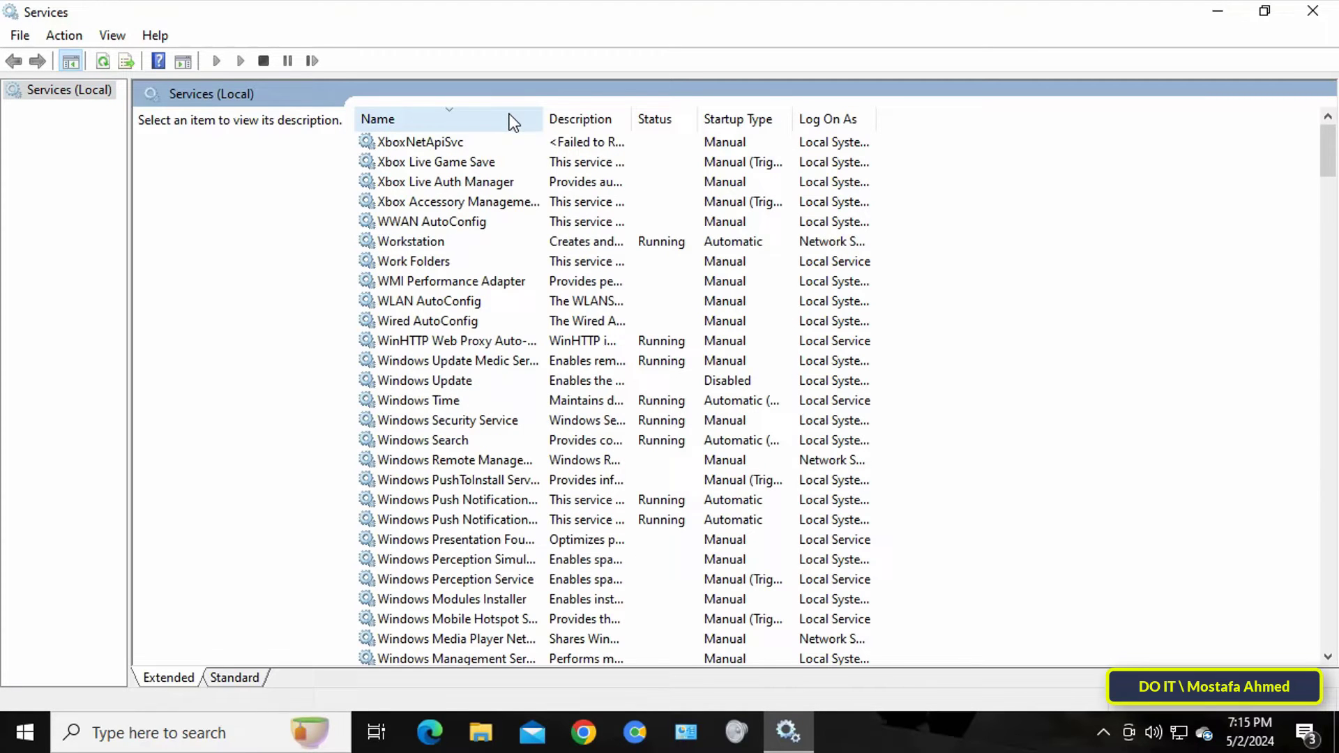
{"action": "left_click", "coordinate": [480, 384]}
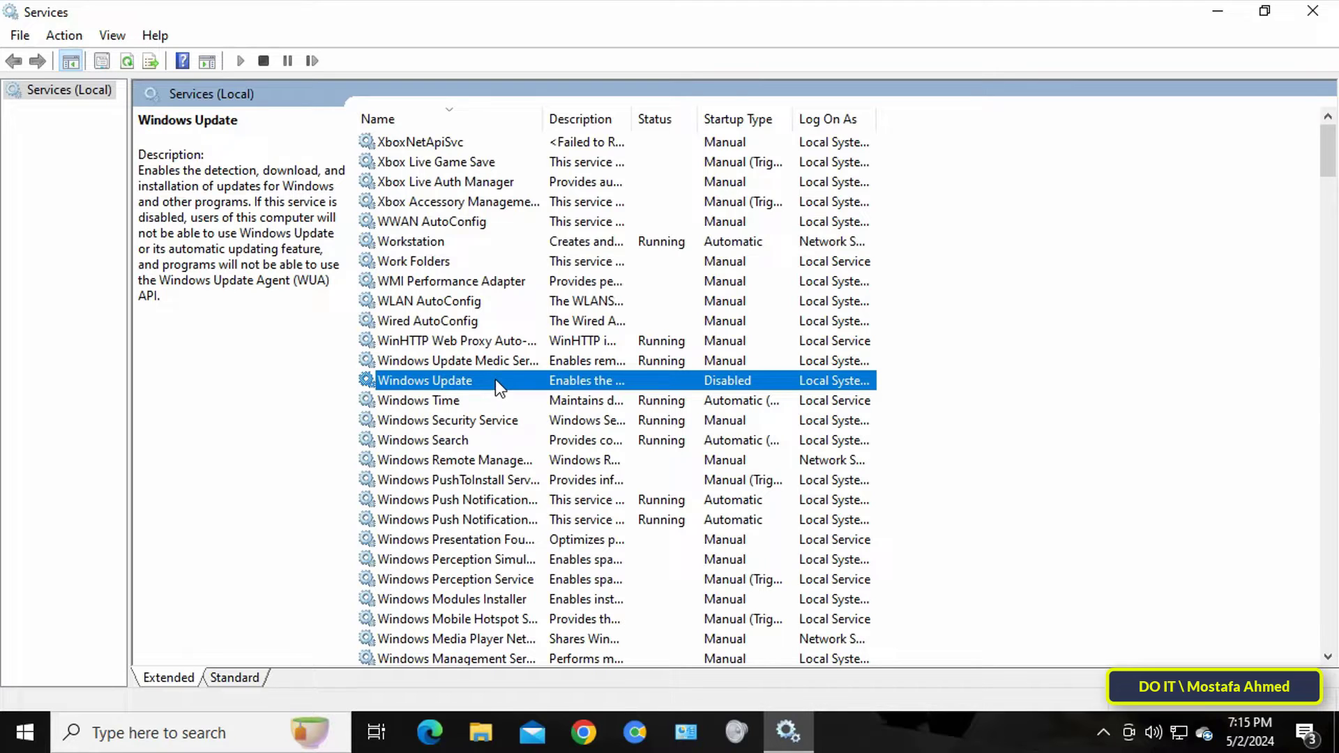
- Try saving Automatic startup in Windows Update's properties and dismiss the Access is denied error
{"action": "right_click", "coordinate": [496, 387]}
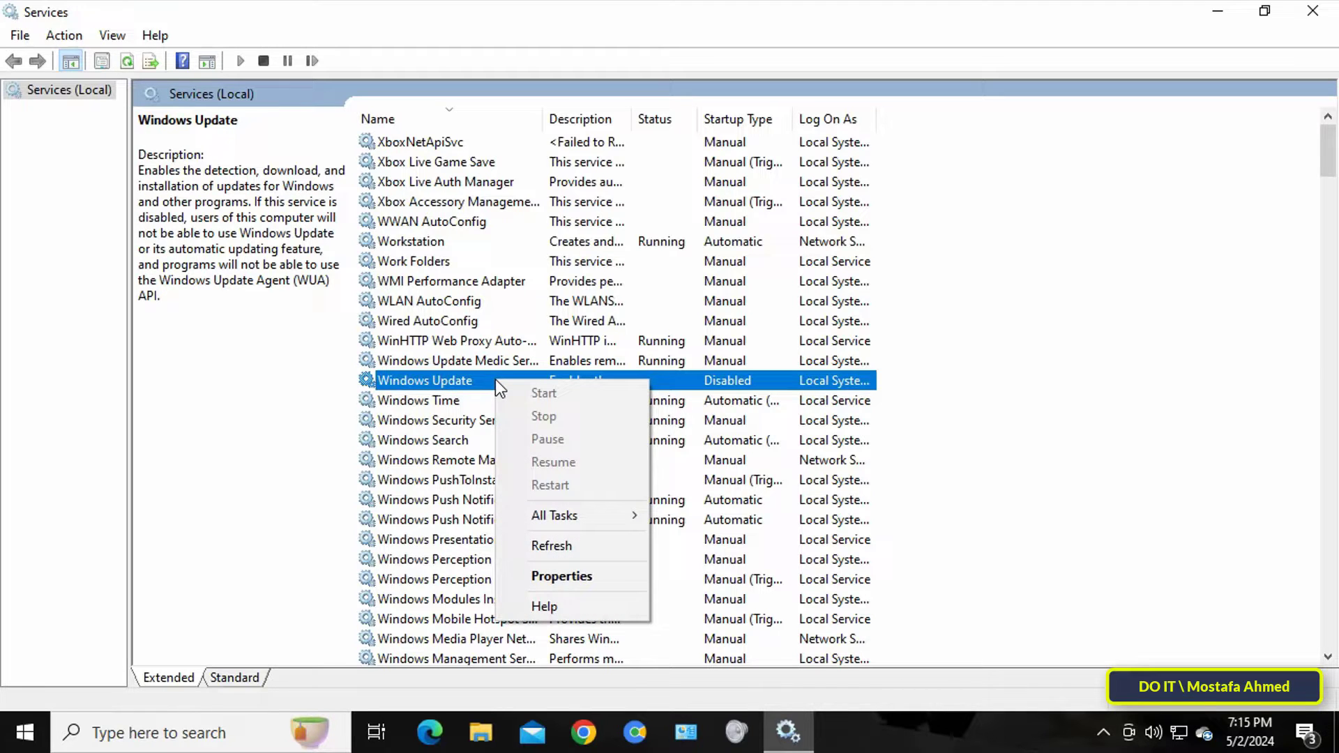
{"action": "left_click", "coordinate": [572, 576]}
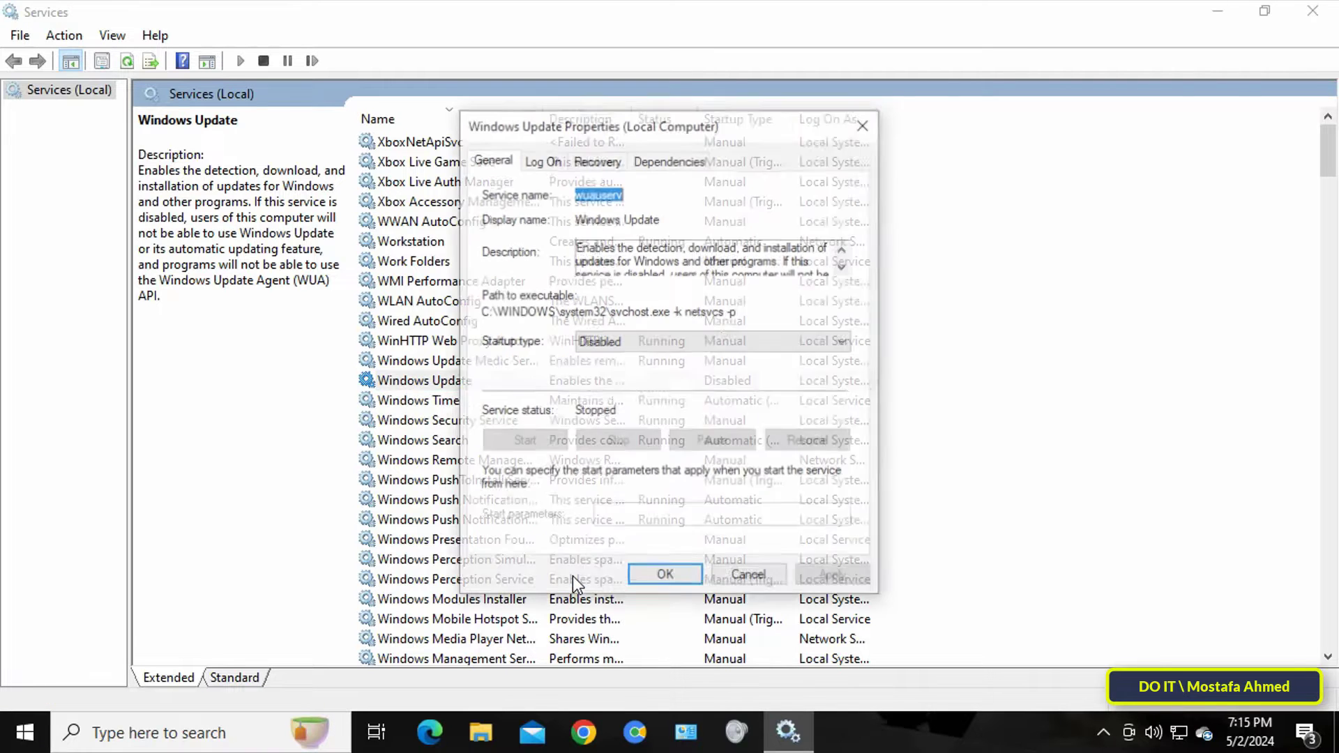
{"action": "left_click", "coordinate": [752, 339]}
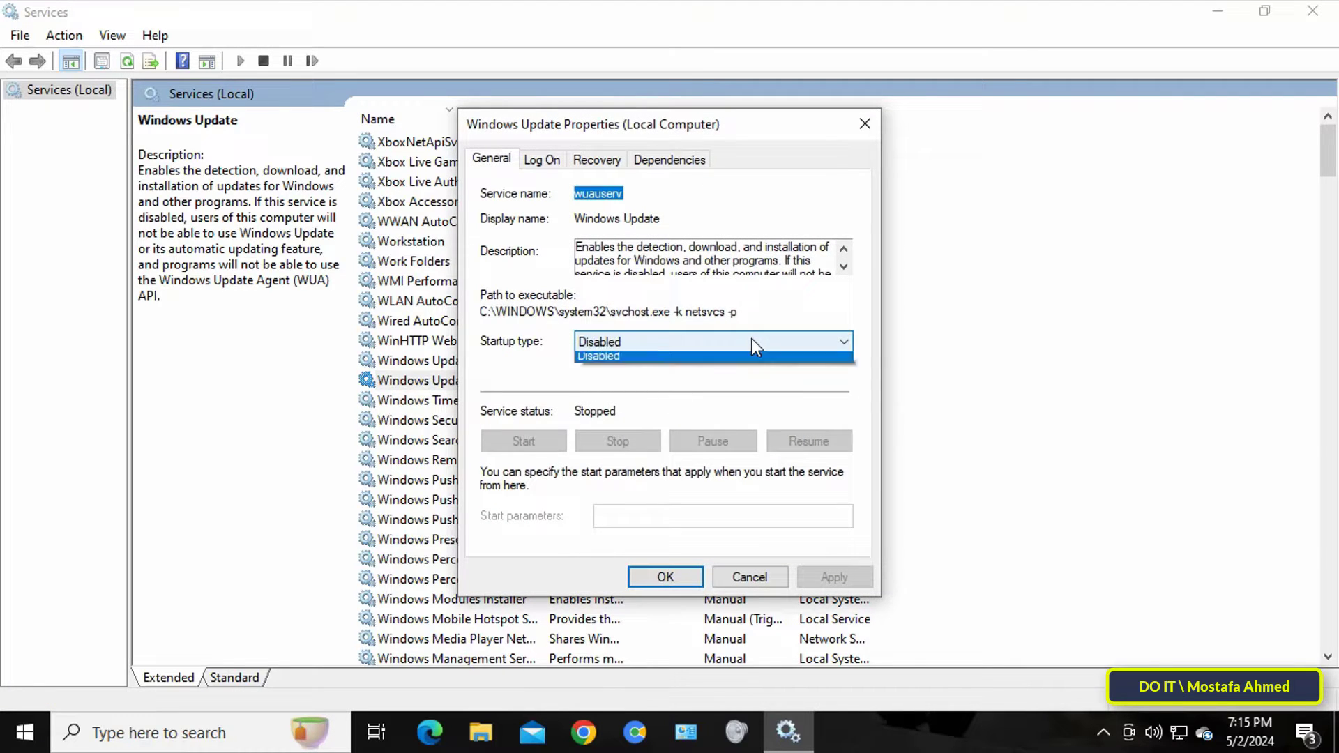
{"action": "left_click", "coordinate": [675, 375]}
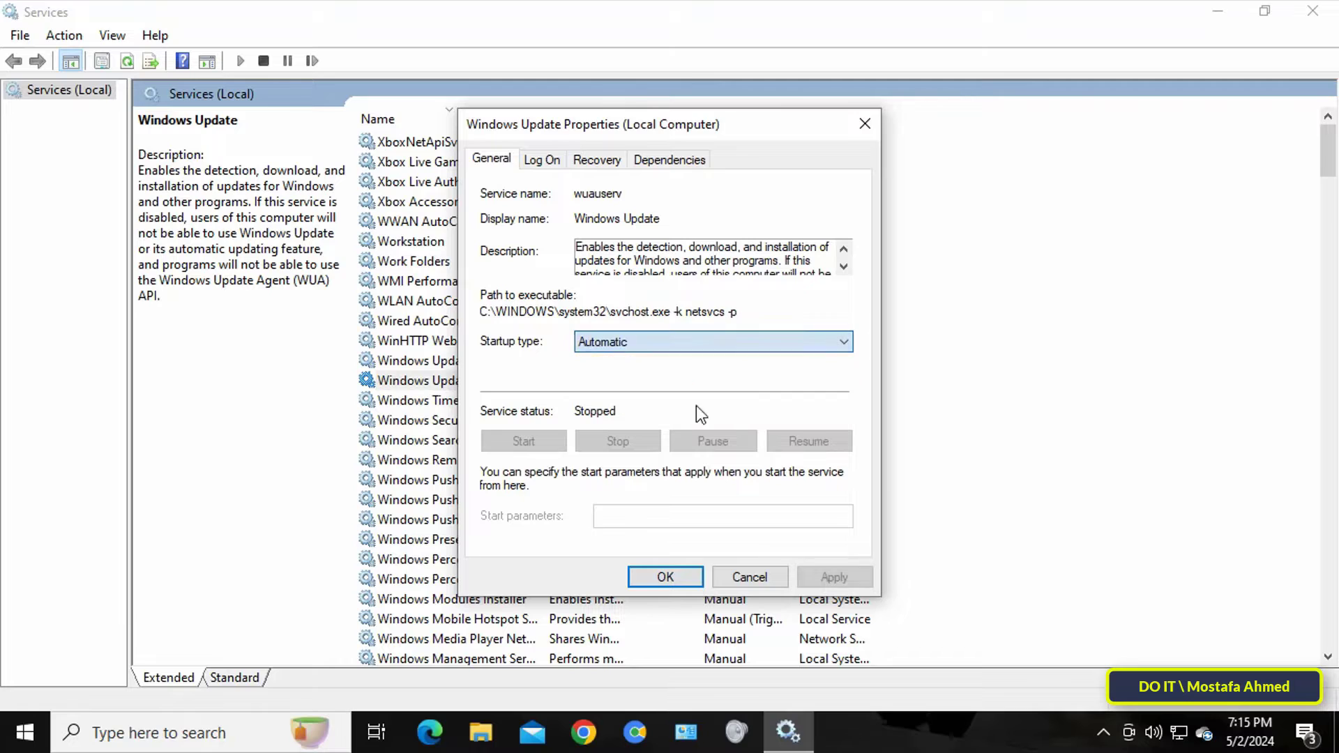
{"action": "left_click", "coordinate": [835, 577]}
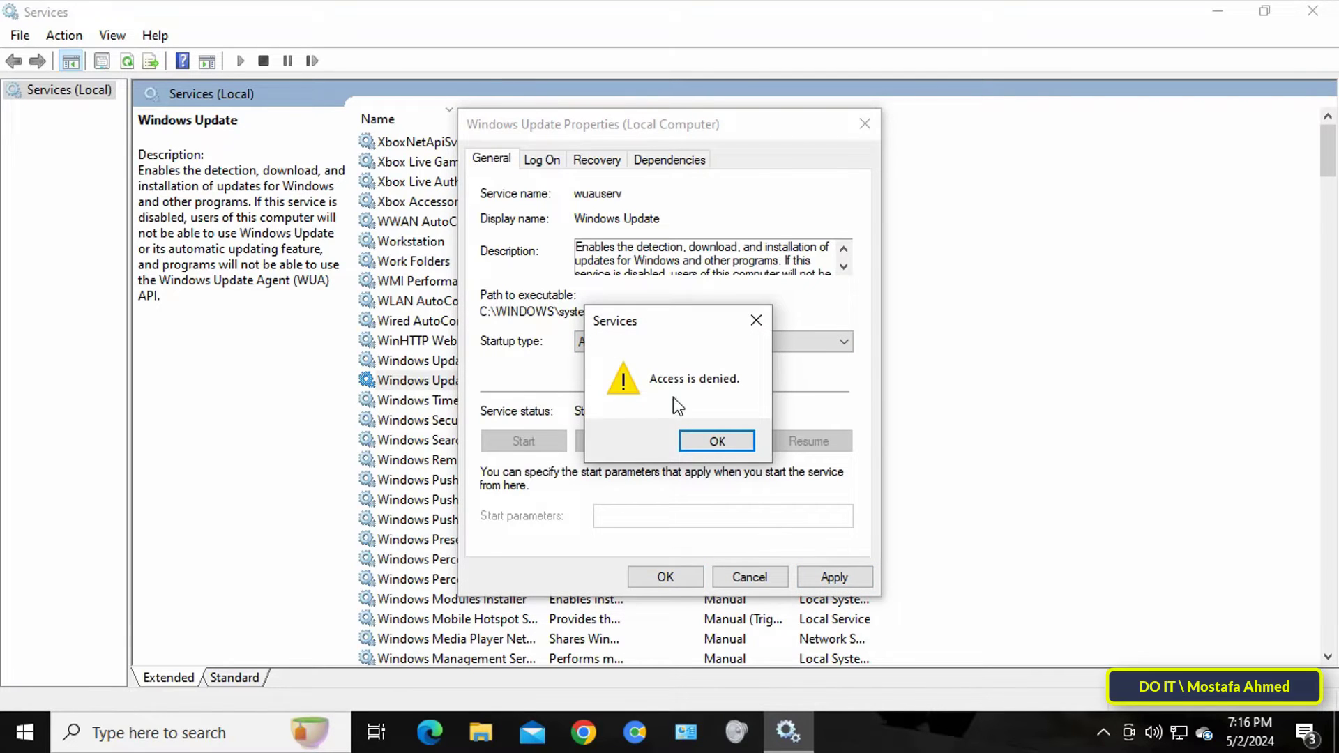
{"action": "left_click", "coordinate": [716, 441]}
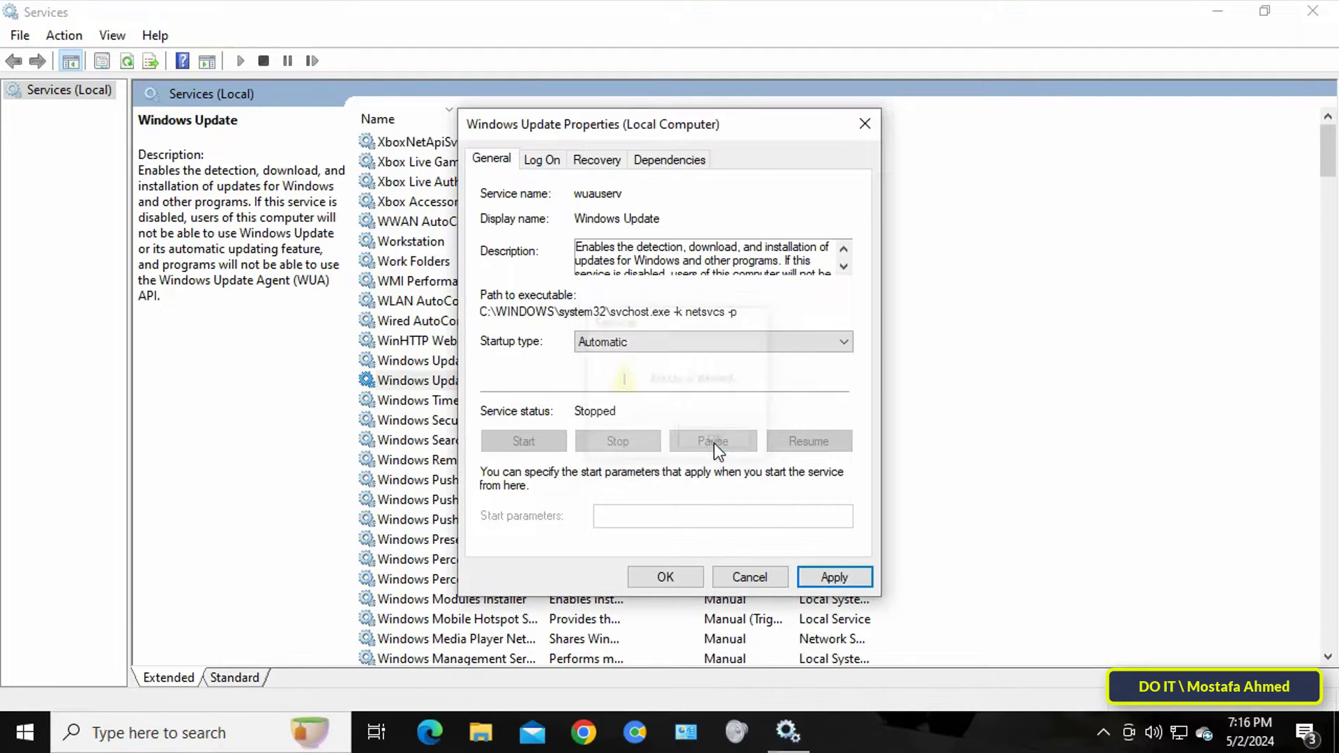
- Try Automatic (Delayed Start) and Manual startup types, both refused, then cancel the properties
{"action": "left_click", "coordinate": [719, 346]}
{"action": "left_click", "coordinate": [718, 358]}
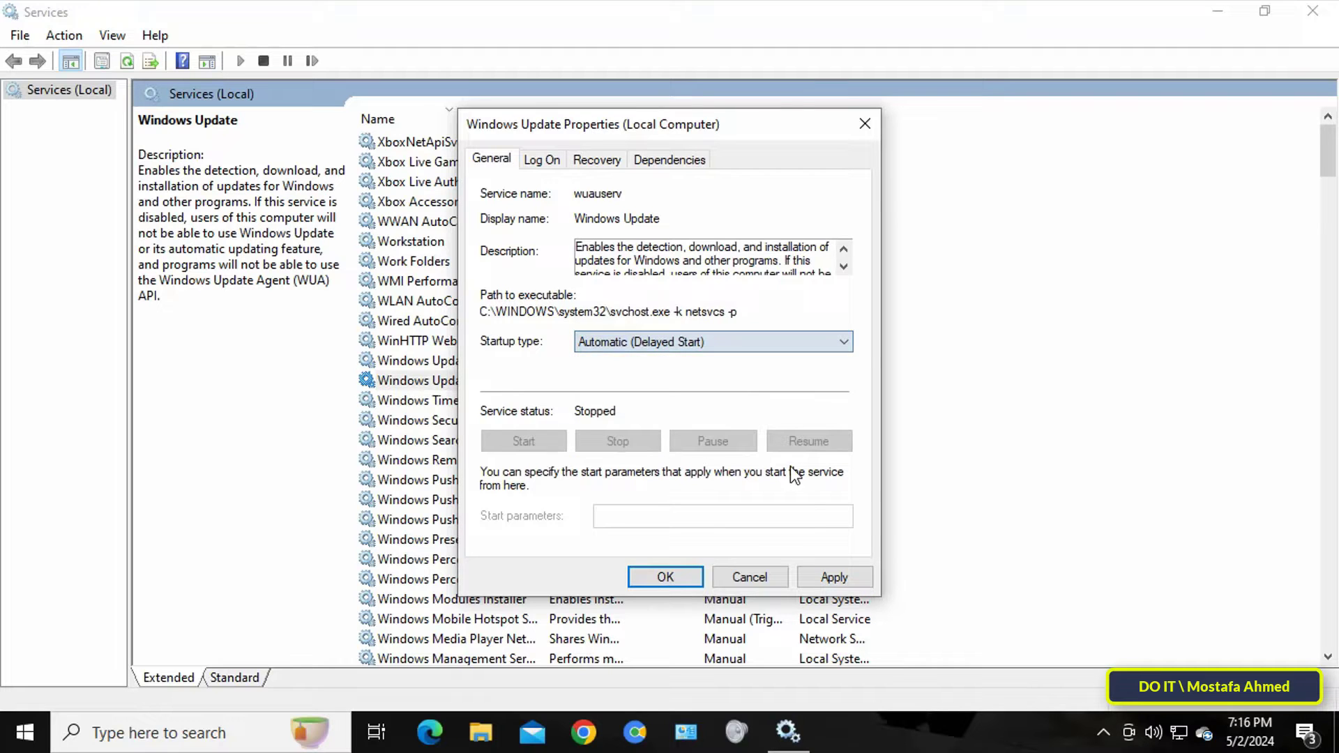
{"action": "left_click", "coordinate": [823, 577]}
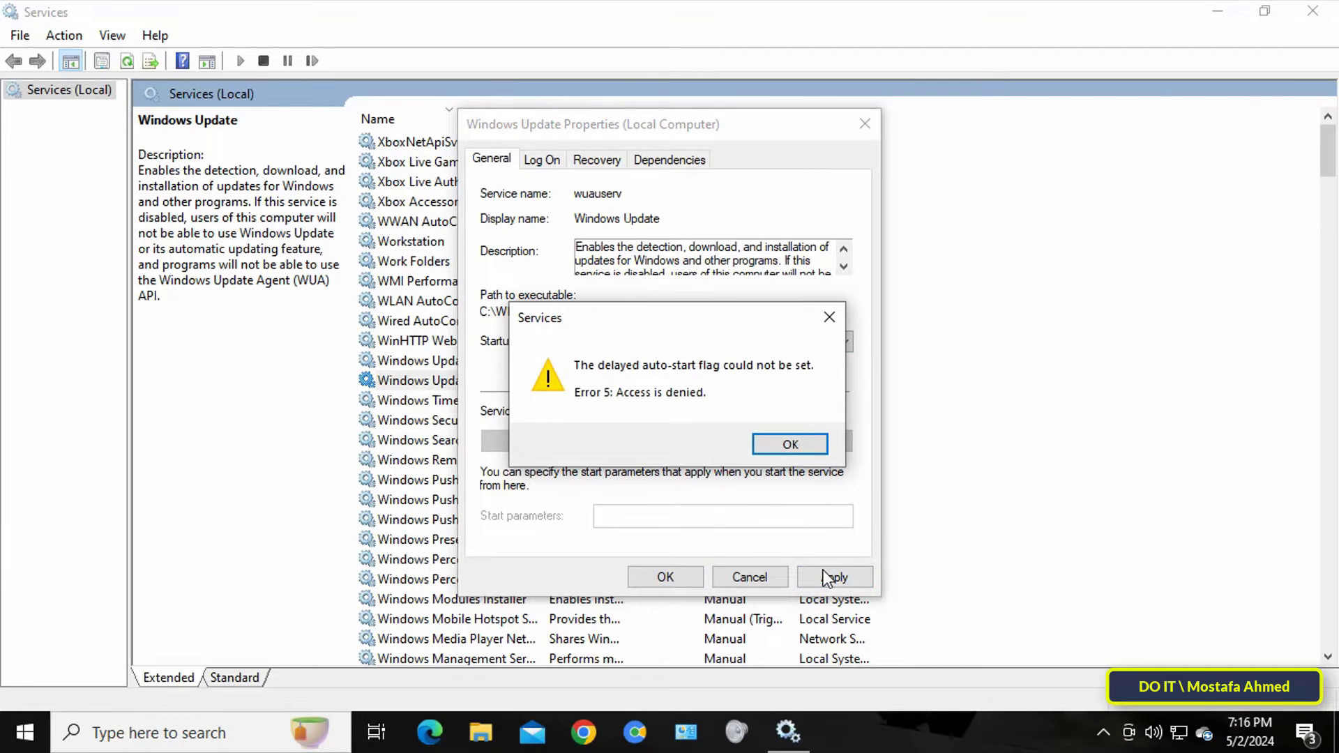
{"action": "left_click", "coordinate": [806, 448]}
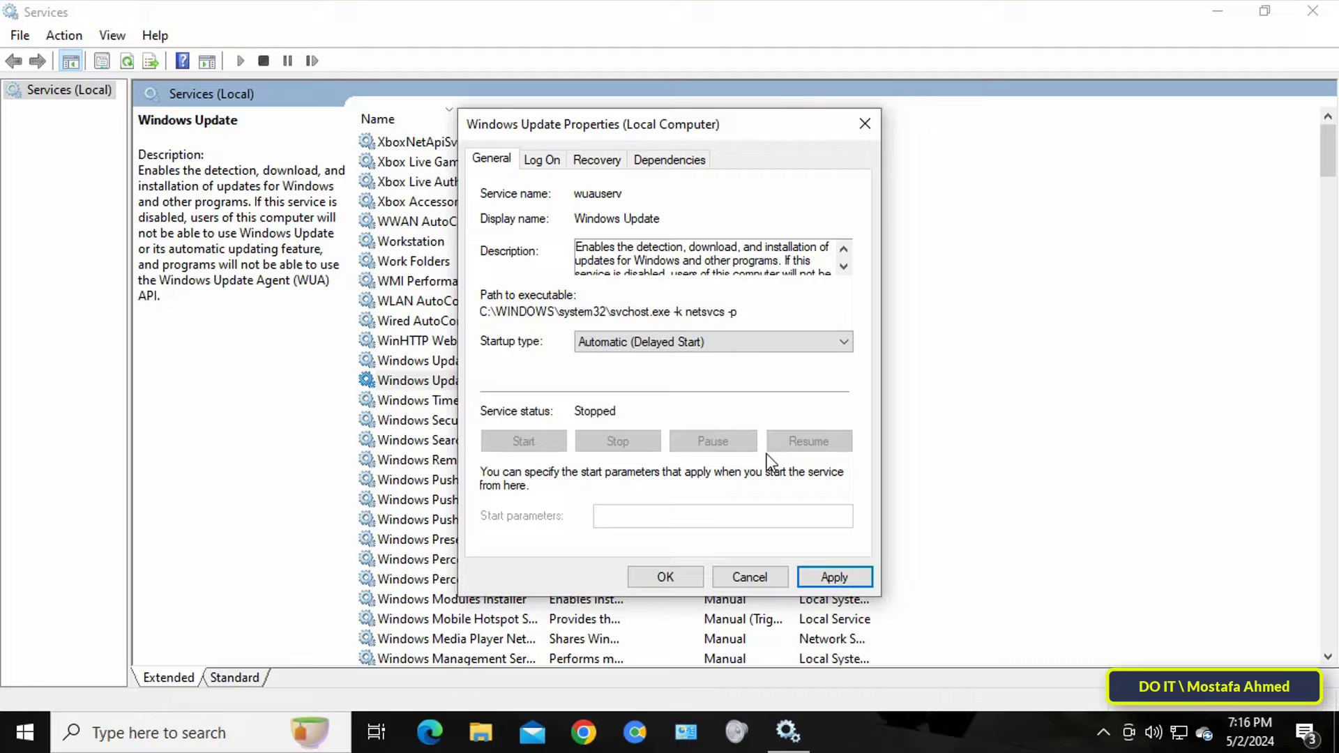
{"action": "left_click", "coordinate": [759, 346]}
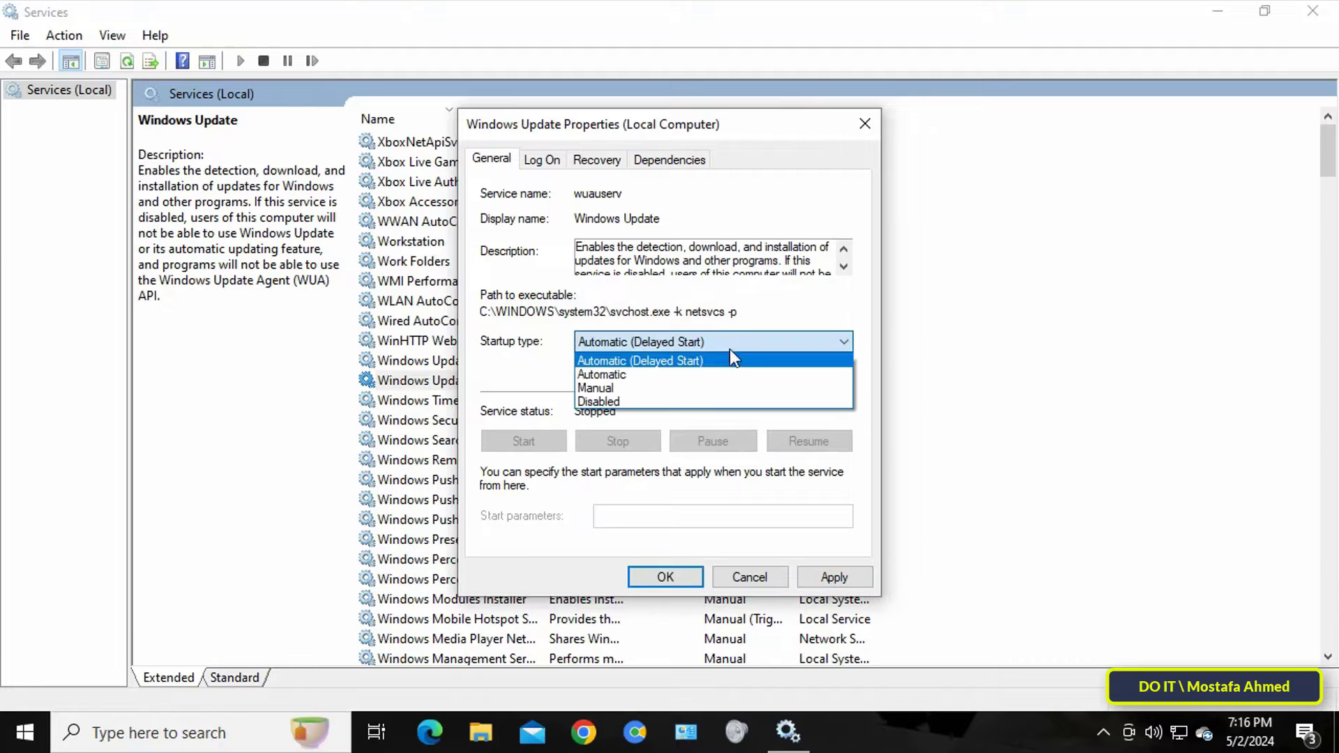
{"action": "left_click", "coordinate": [668, 391]}
{"action": "left_click", "coordinate": [835, 572]}
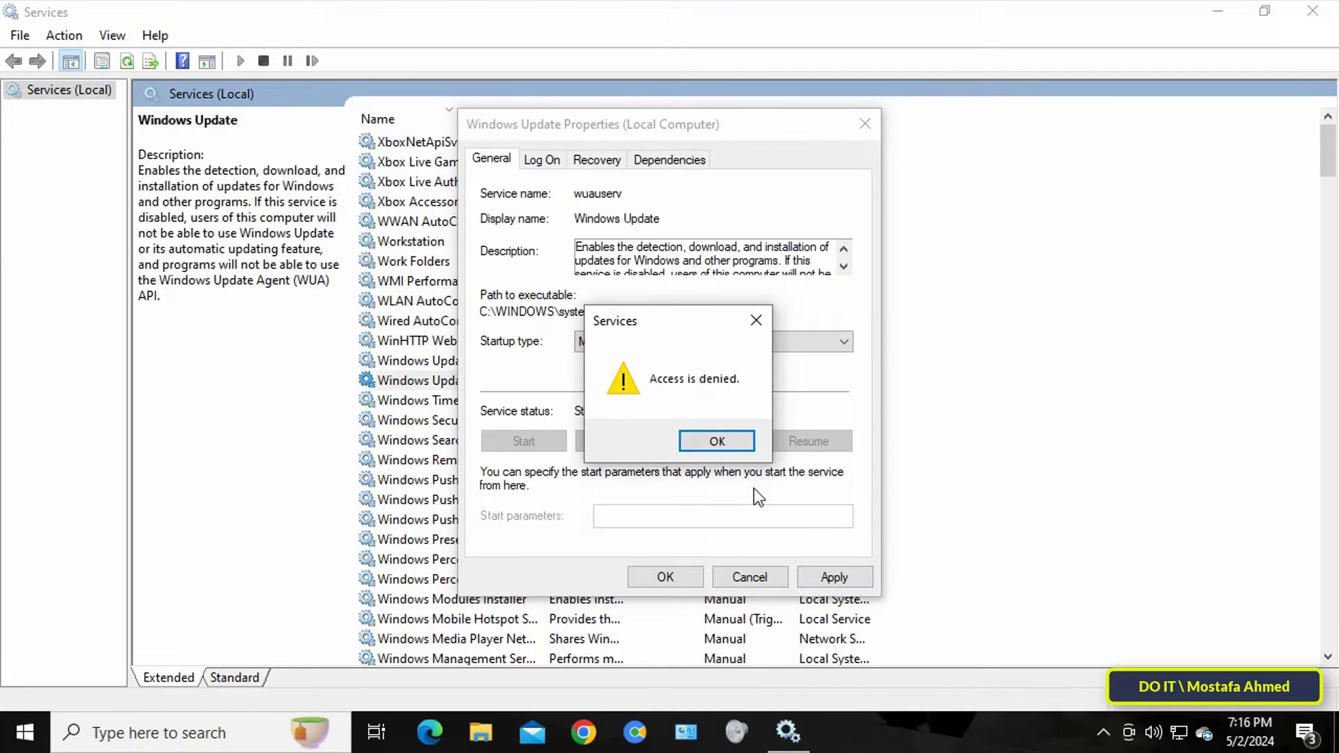
{"action": "left_click", "coordinate": [732, 440]}
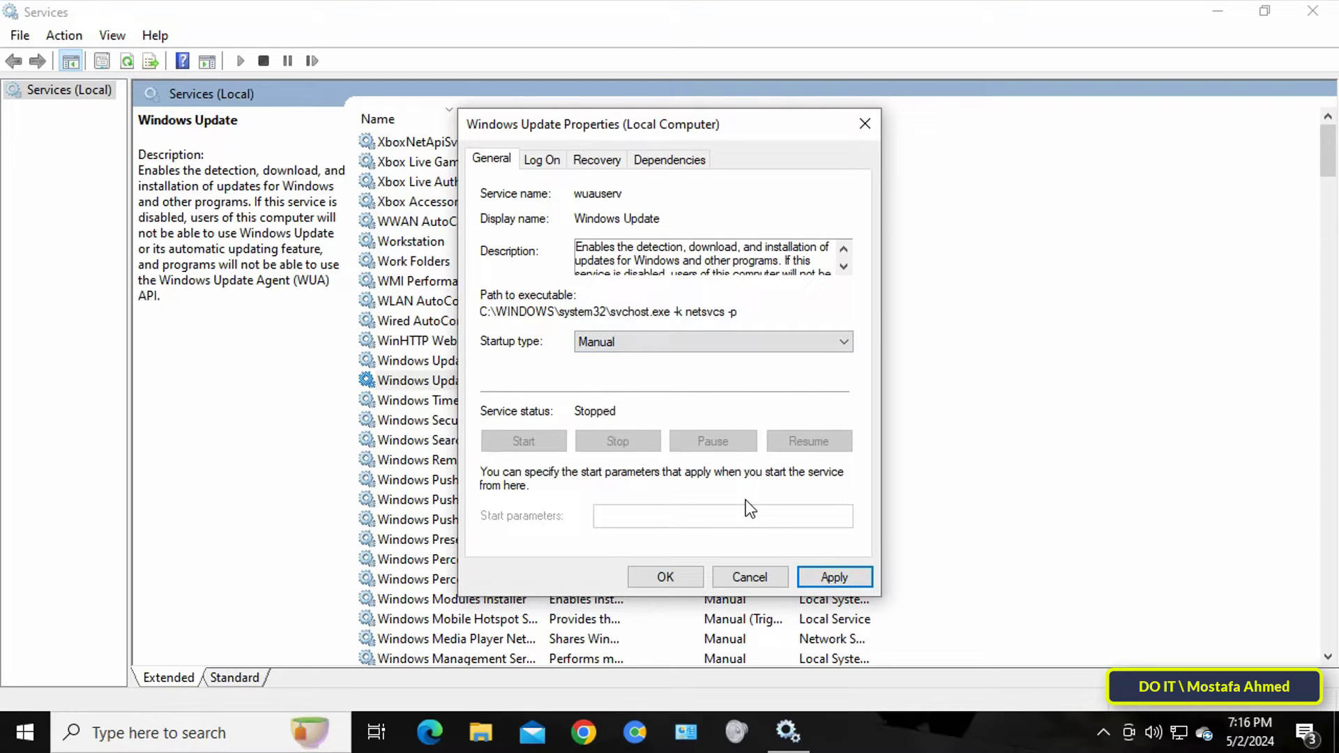
{"action": "left_click", "coordinate": [761, 582]}
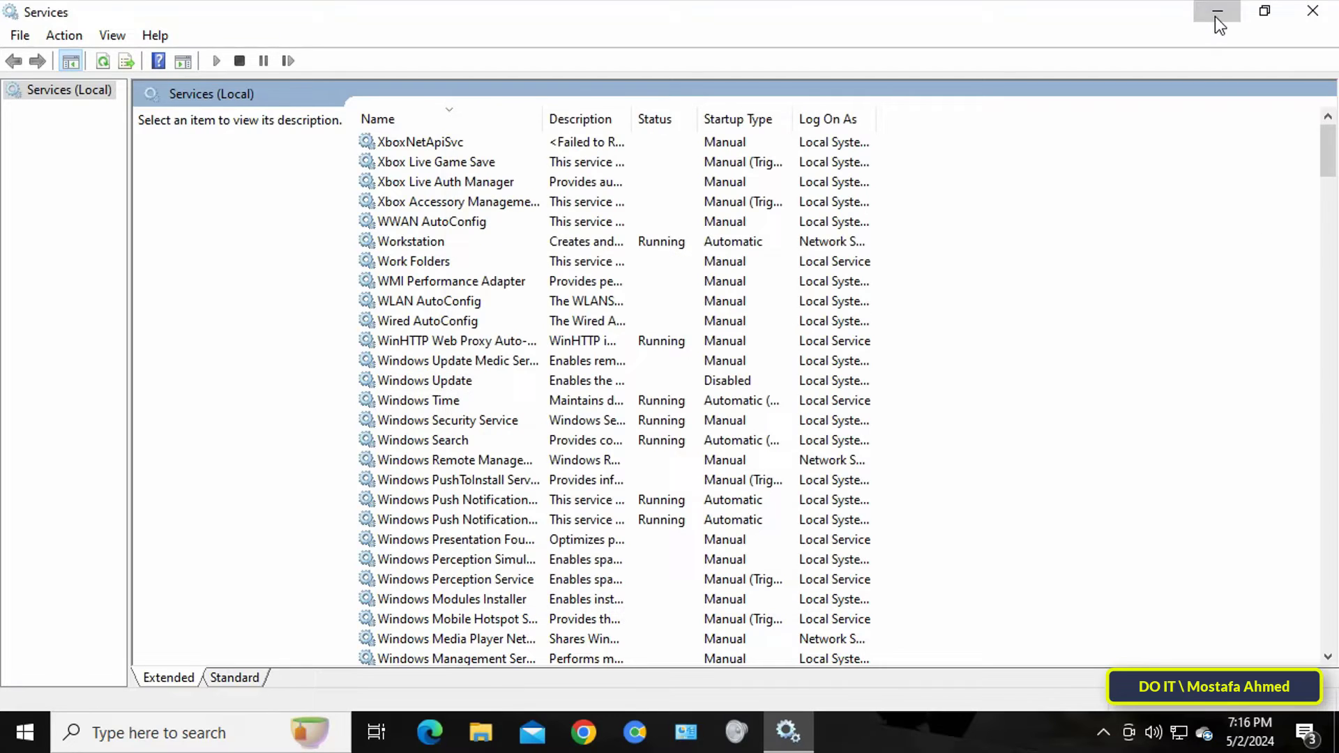
- Minimize Services and enter 'regedit' in the Win+R Run box
{"action": "left_click", "coordinate": [1217, 14]}
{"action": "left_click", "coordinate": [25, 732]}
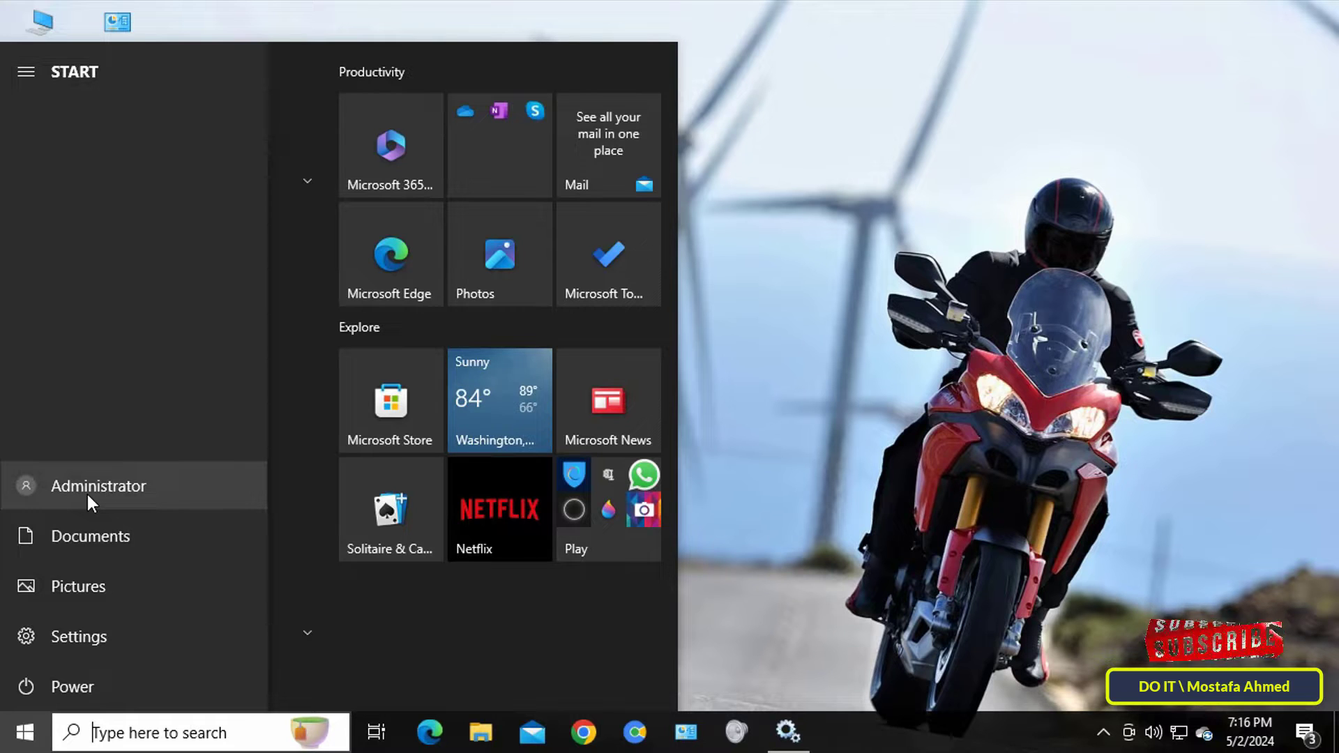
{"action": "left_click", "coordinate": [832, 385]}
{"action": "key", "text": "super+r"}
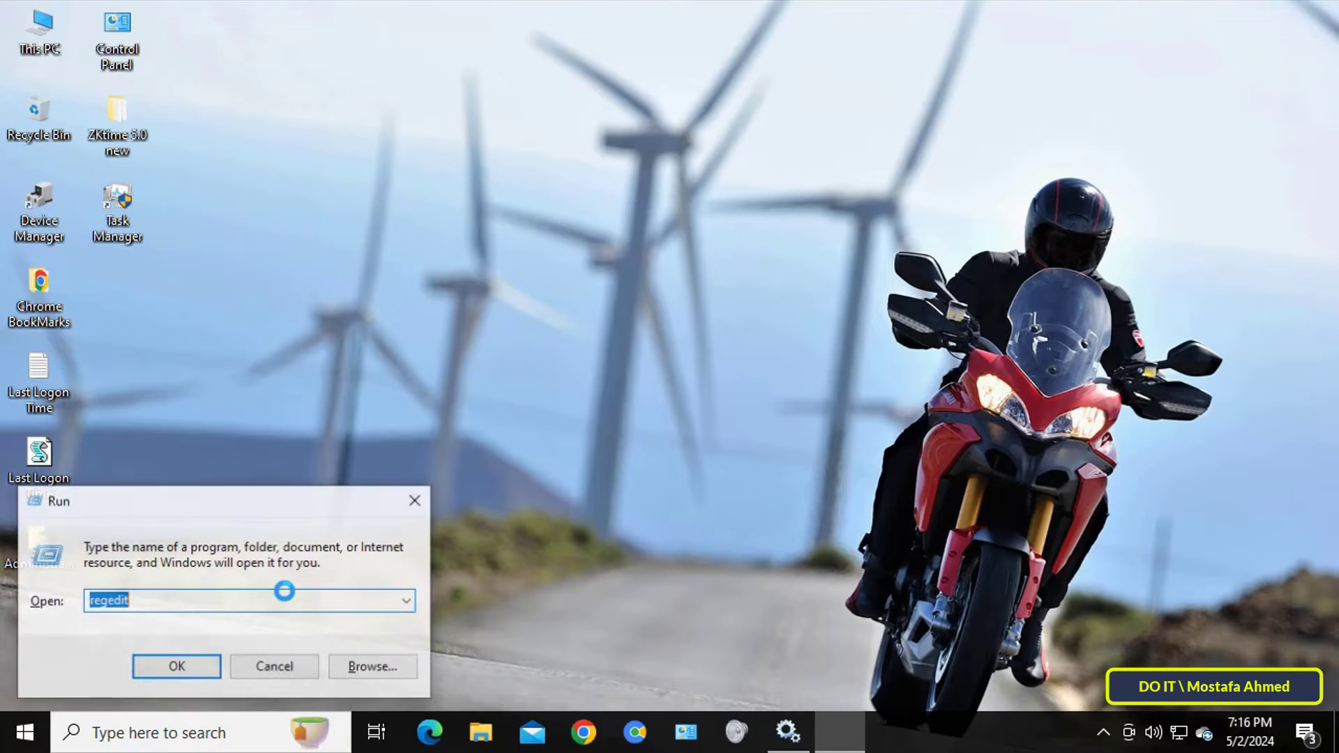
{"action": "key", "text": "BackSpace"}
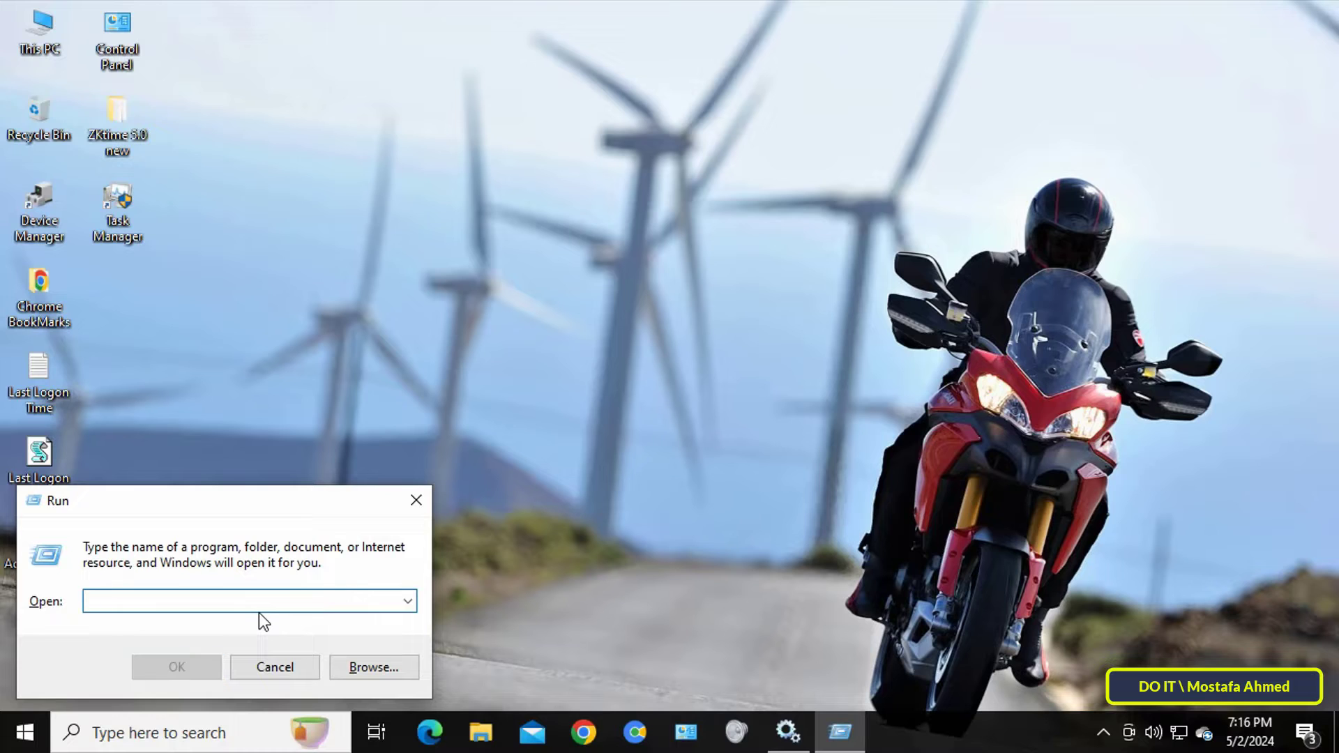
{"action": "type", "text": "regedit"}
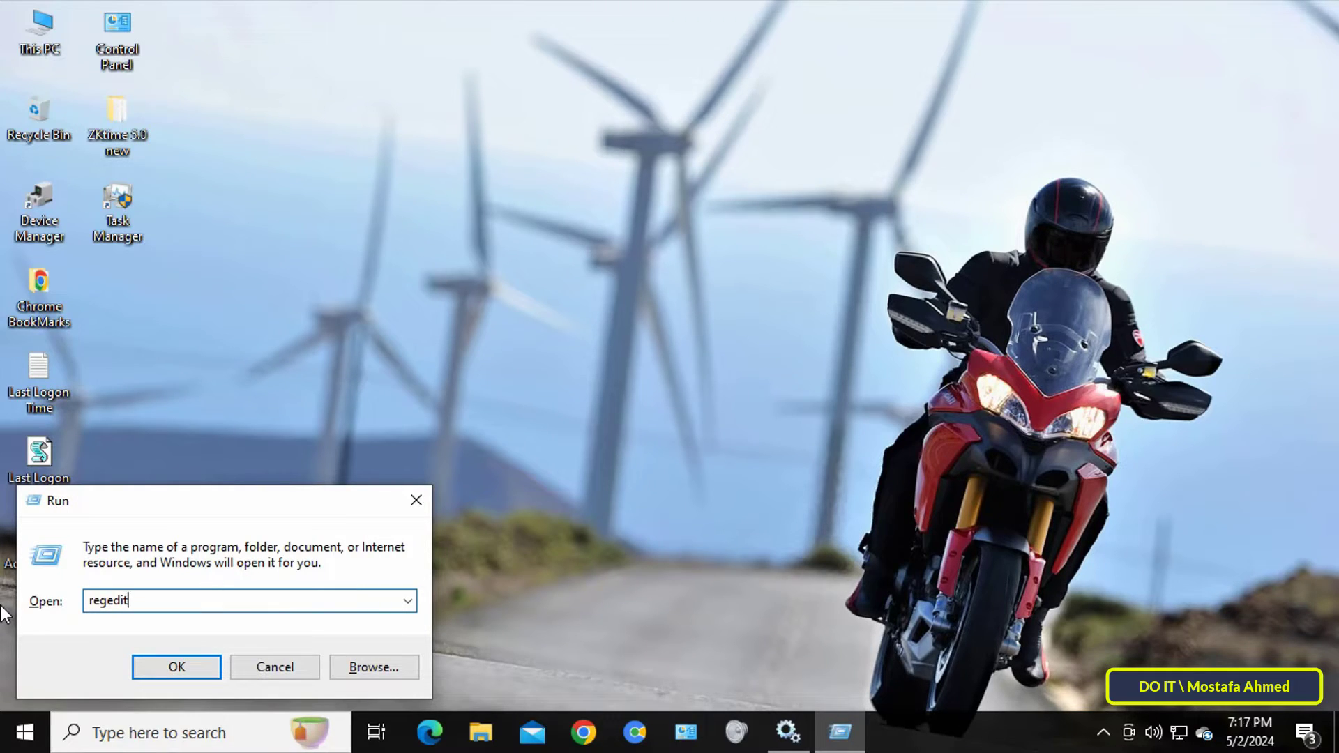
- Launch Registry Editor and expand HKEY_LOCAL_MACHINE > SYSTEM > CurrentControlSet > Services
{"action": "left_click", "coordinate": [177, 667]}
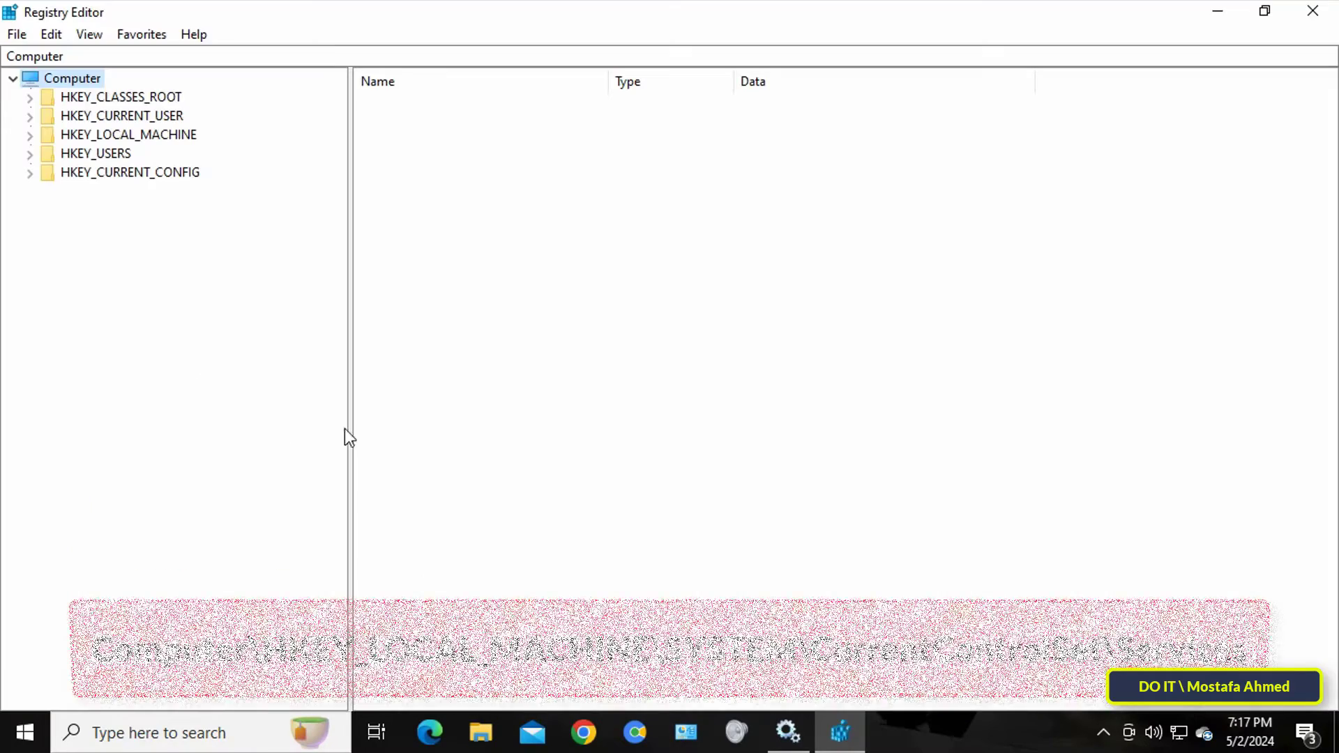
{"action": "left_click", "coordinate": [153, 135]}
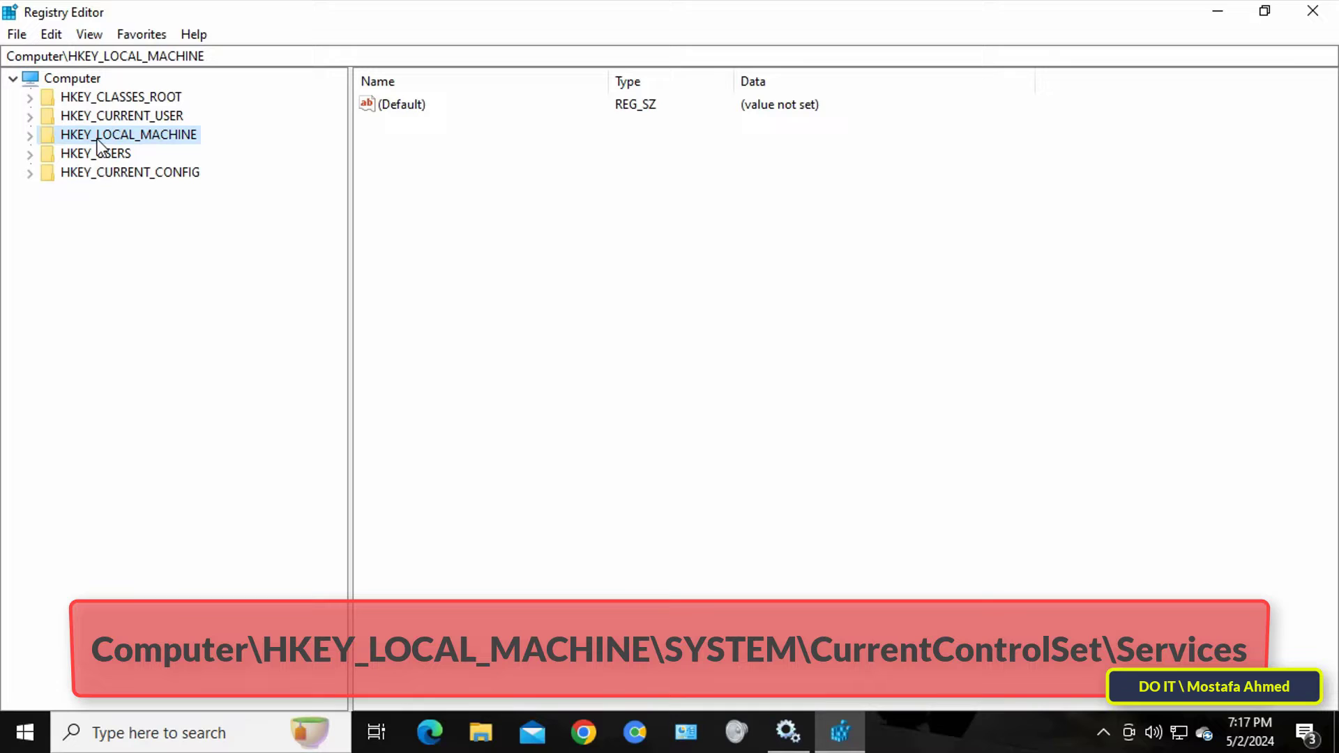
{"action": "left_click", "coordinate": [34, 139]}
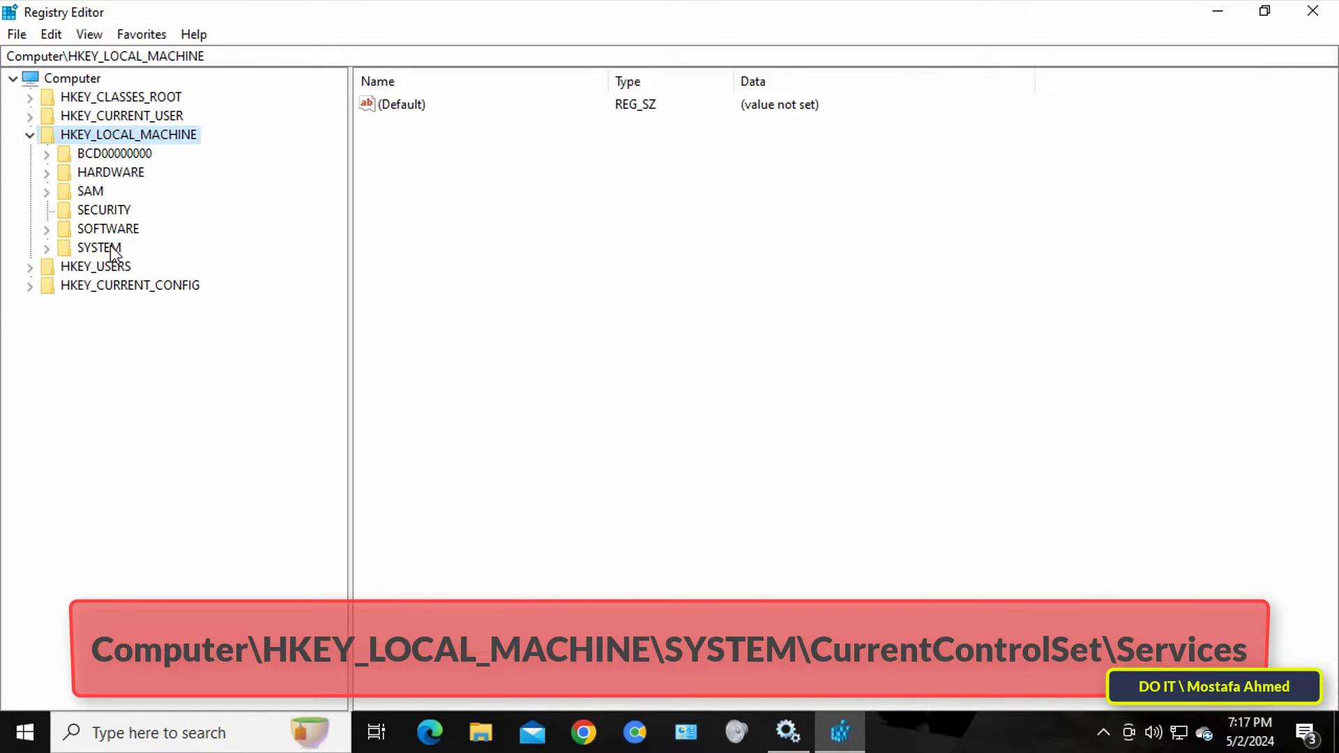
{"action": "left_click", "coordinate": [54, 249]}
{"action": "left_click", "coordinate": [51, 250]}
{"action": "left_click", "coordinate": [147, 306]}
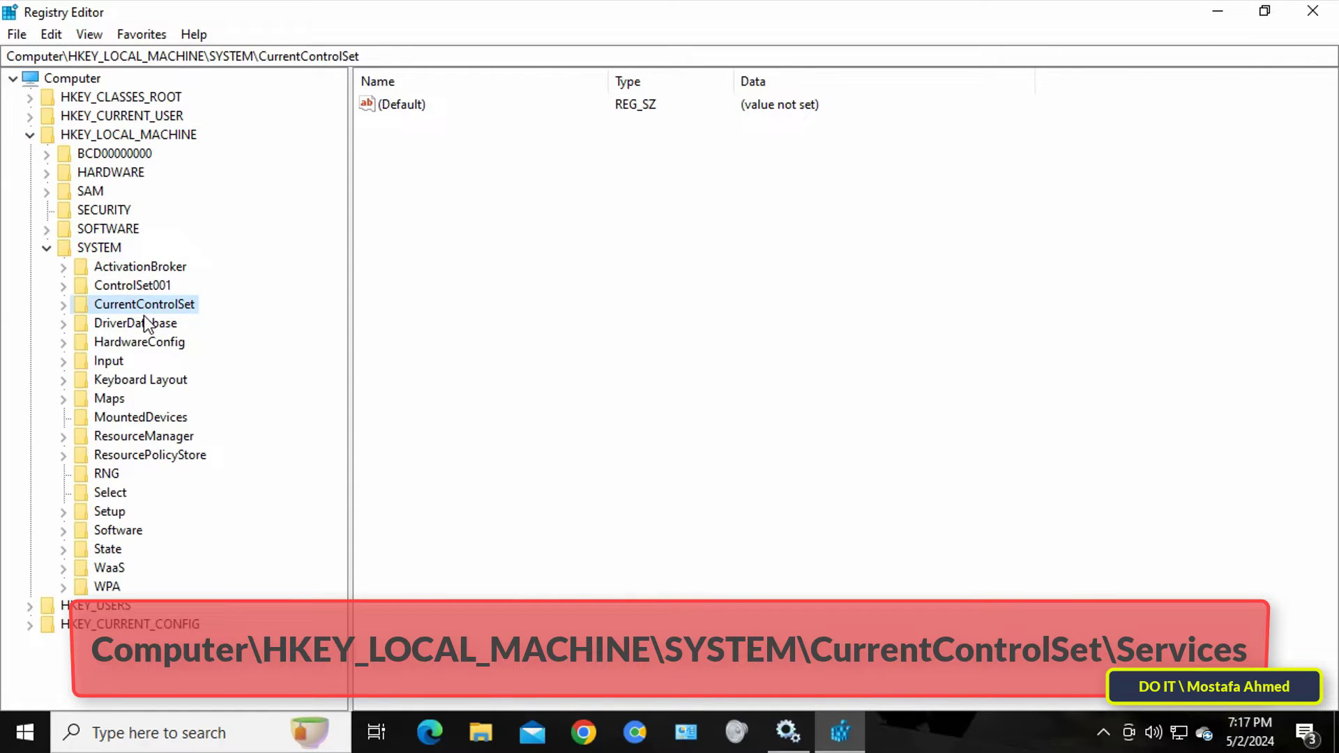
{"action": "left_click", "coordinate": [64, 307]}
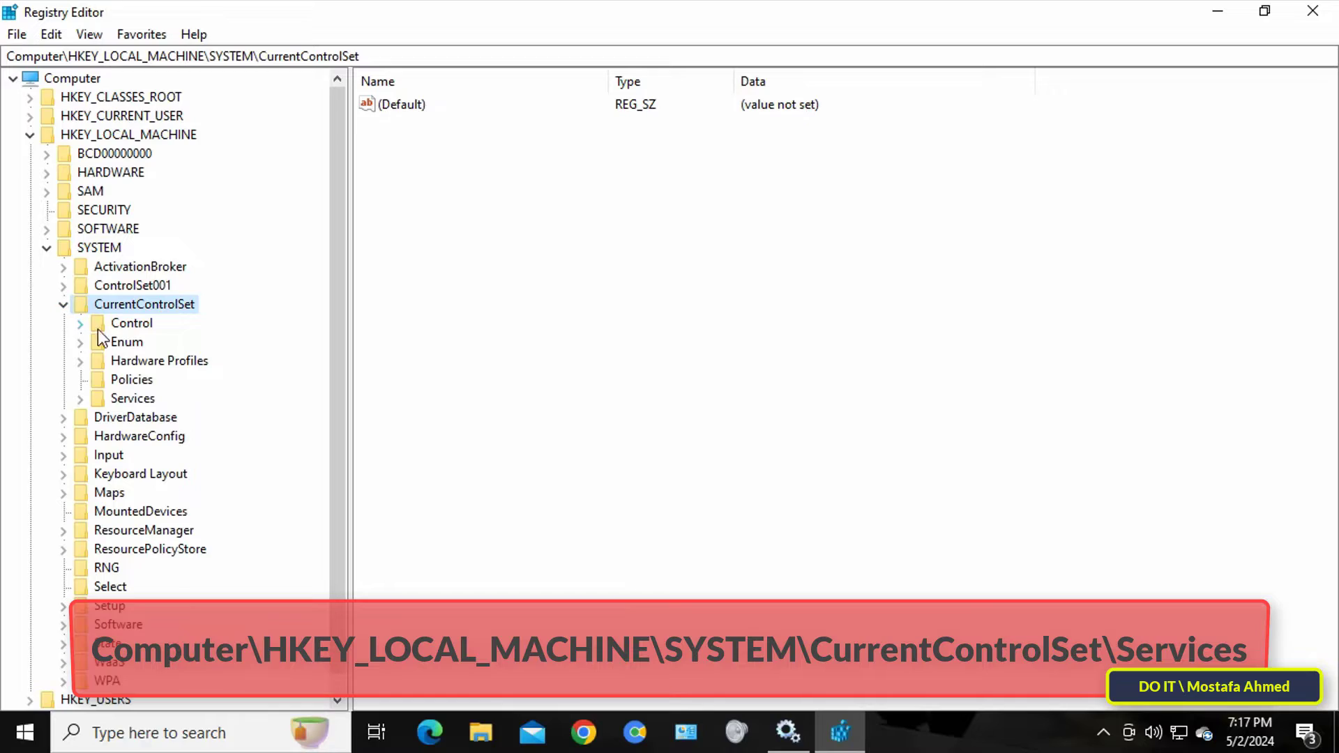
{"action": "left_click", "coordinate": [136, 396]}
{"action": "double_click", "coordinate": [136, 396]}
{"action": "scroll", "coordinate": [340, 111], "scroll_direction": "up", "scroll_amount": 1}
{"action": "scroll", "coordinate": [224, 409], "scroll_direction": "down", "scroll_amount": 1}
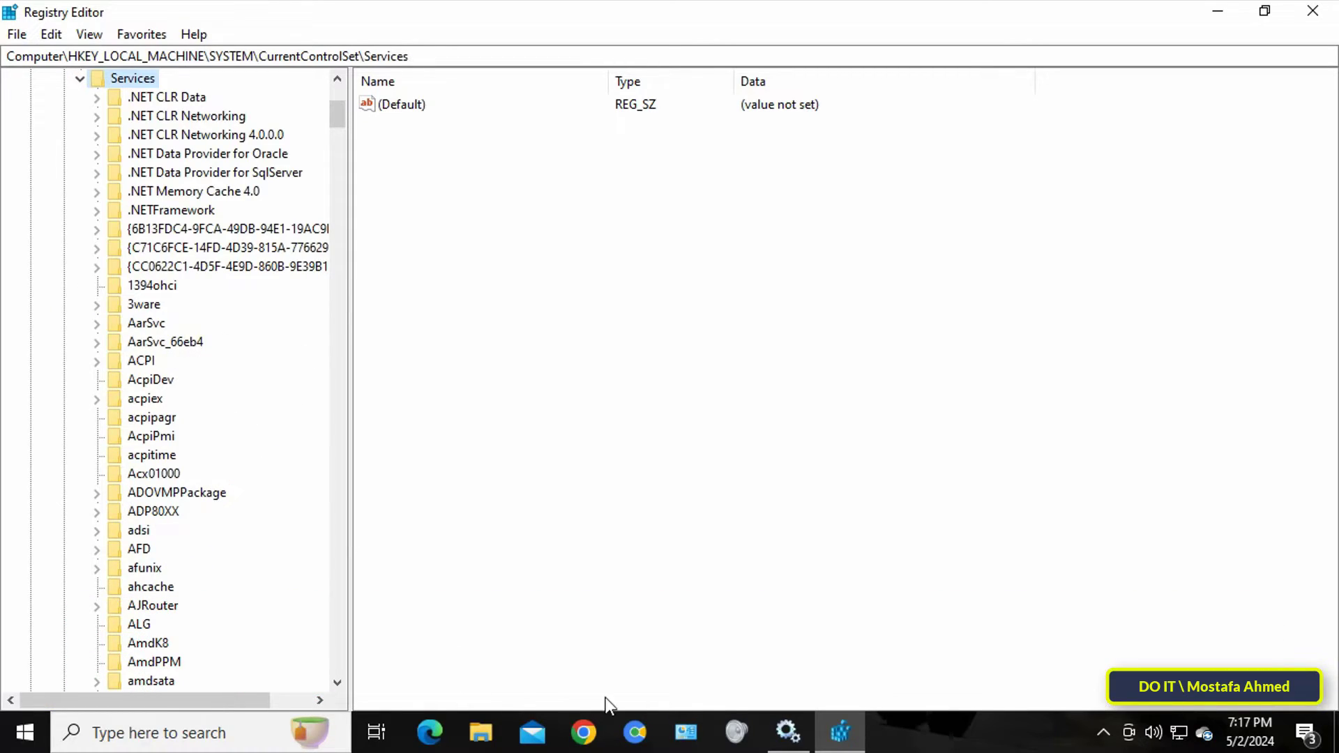
{"action": "left_click", "coordinate": [772, 735]}
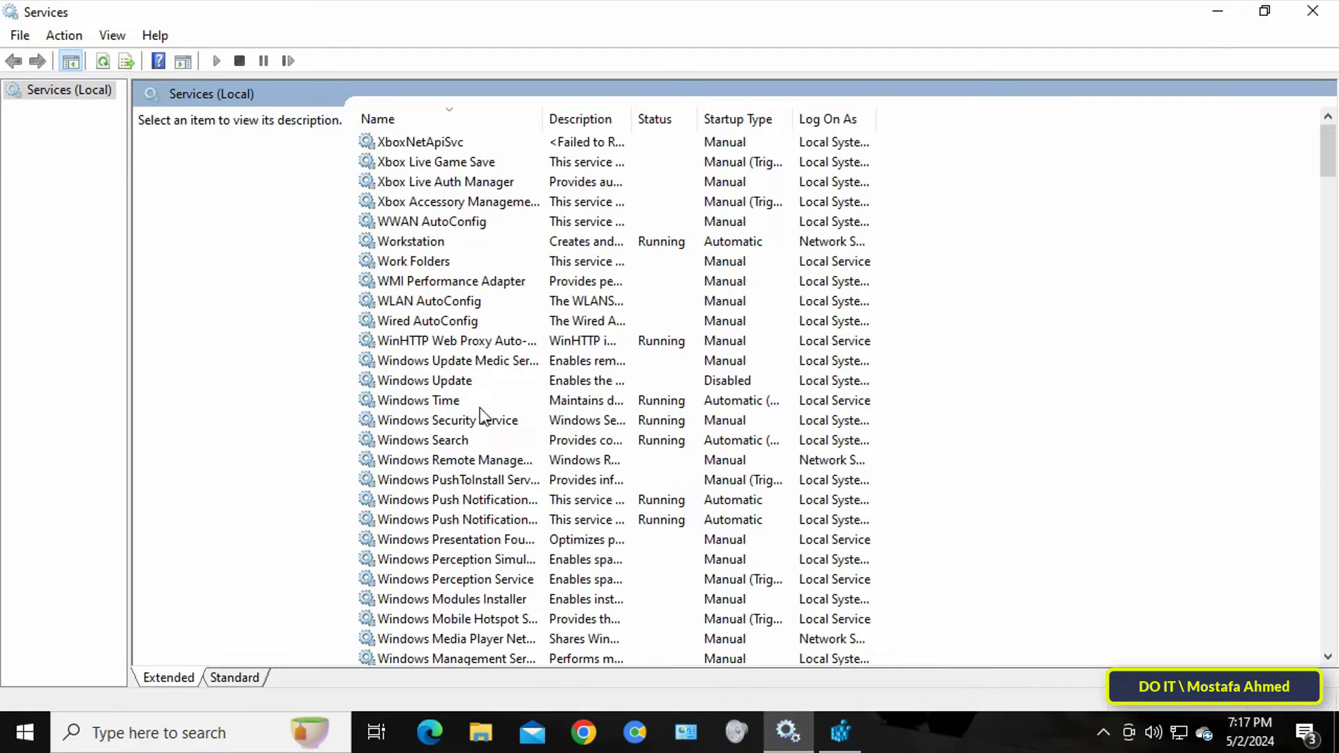
{"action": "double_click", "coordinate": [470, 382]}
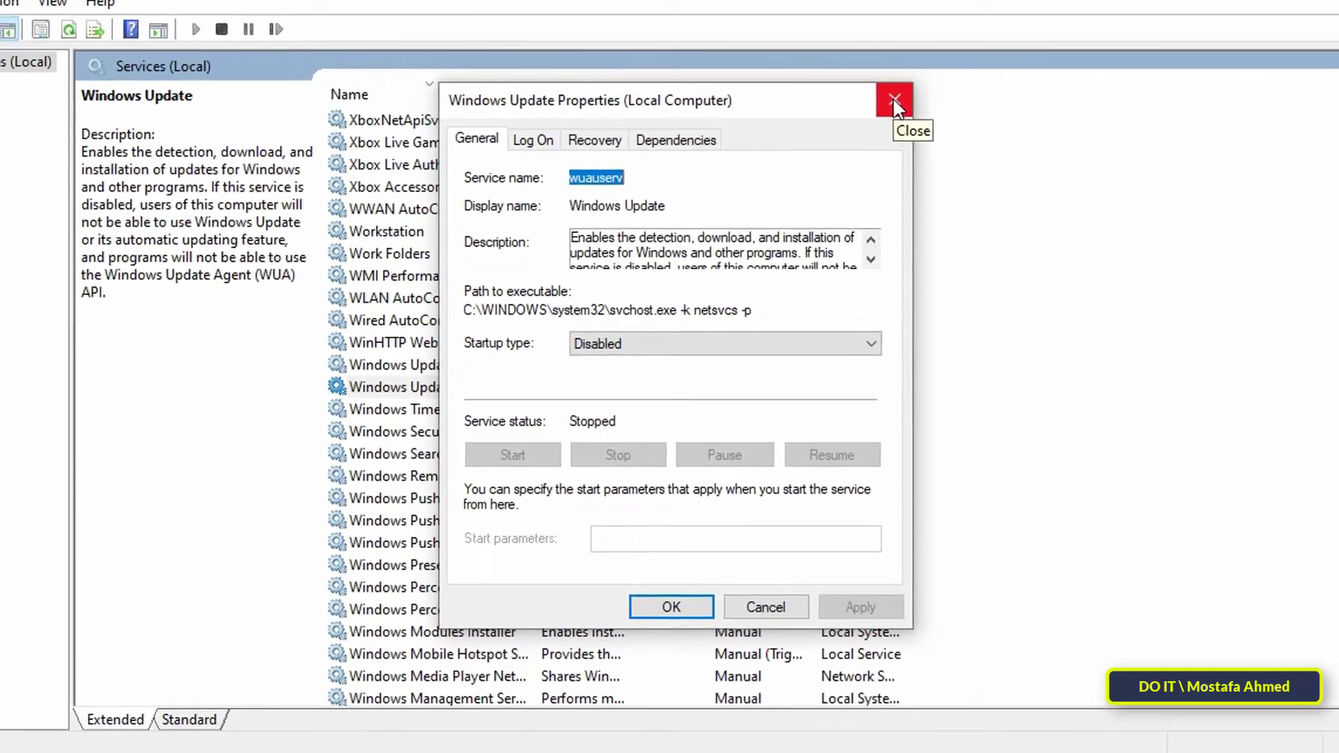
{"action": "left_click", "coordinate": [911, 85]}
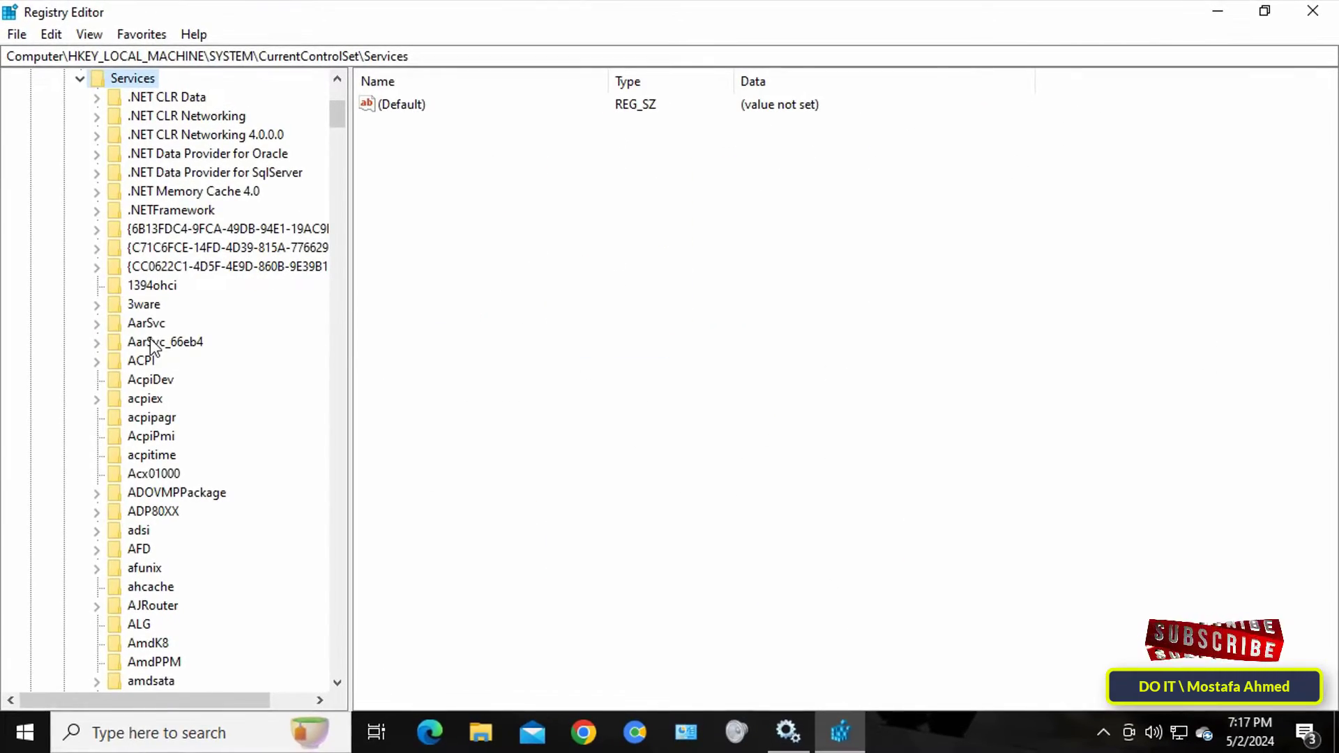
- Jump to the wuauserv key by typing its name, show its Permissions, and select SYSTEM
{"action": "scroll", "coordinate": [140, 405], "scroll_direction": "up", "scroll_amount": 5}
{"action": "left_click", "coordinate": [140, 399]}
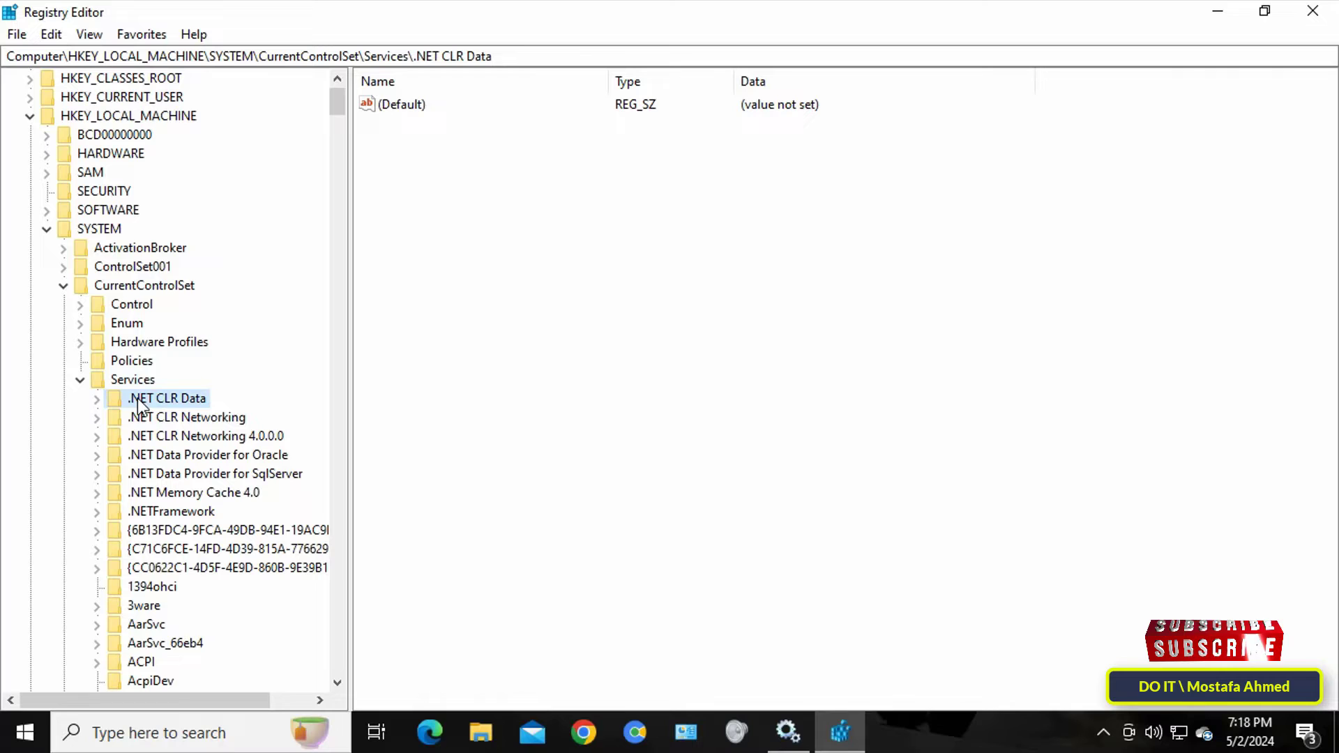
{"action": "type", "text": "wuauserv"}
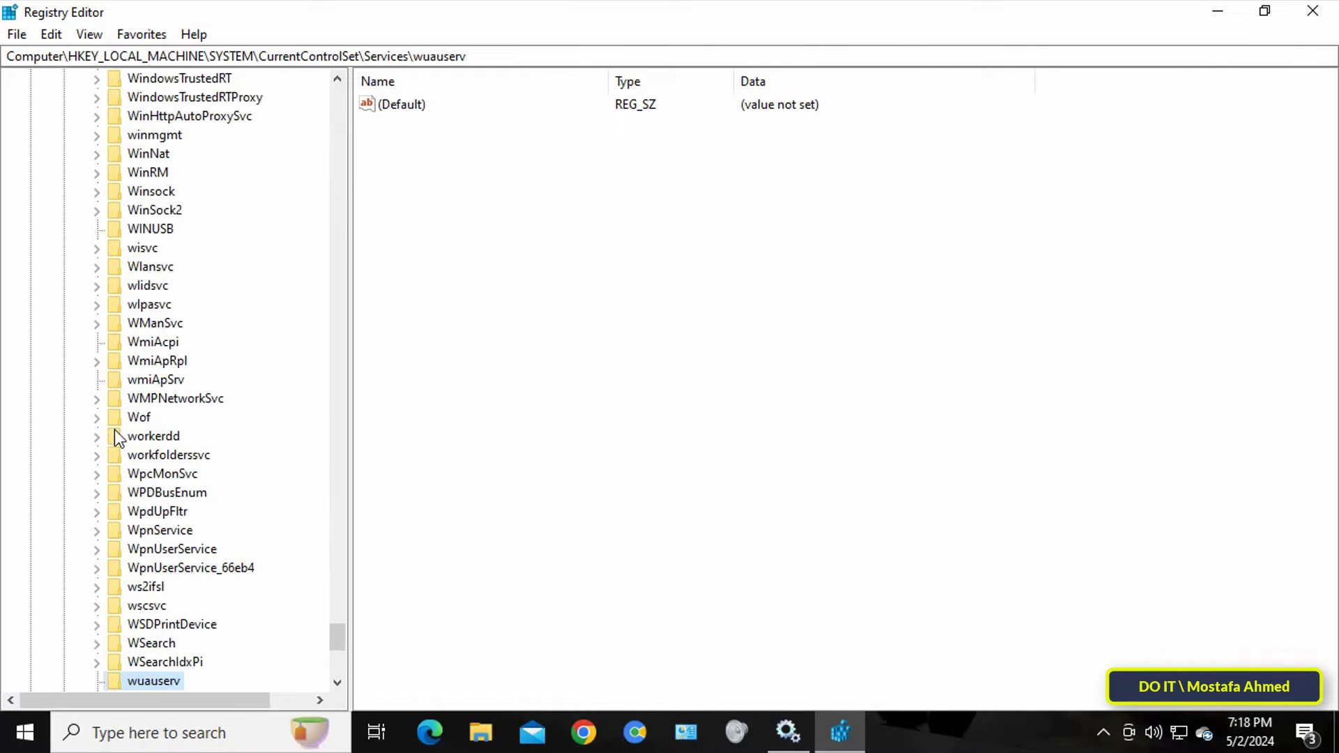
{"action": "scroll", "coordinate": [336, 442], "scroll_direction": "down", "scroll_amount": 6}
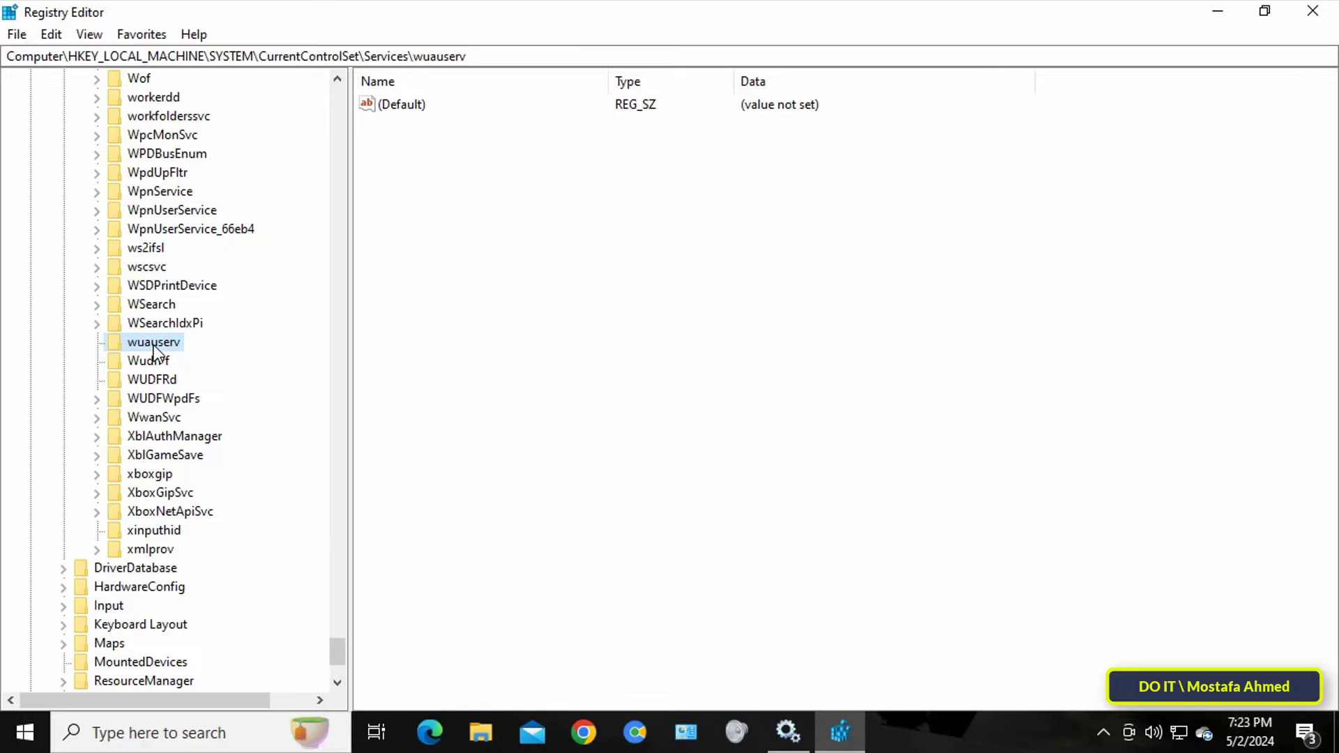
{"action": "right_click", "coordinate": [153, 346]}
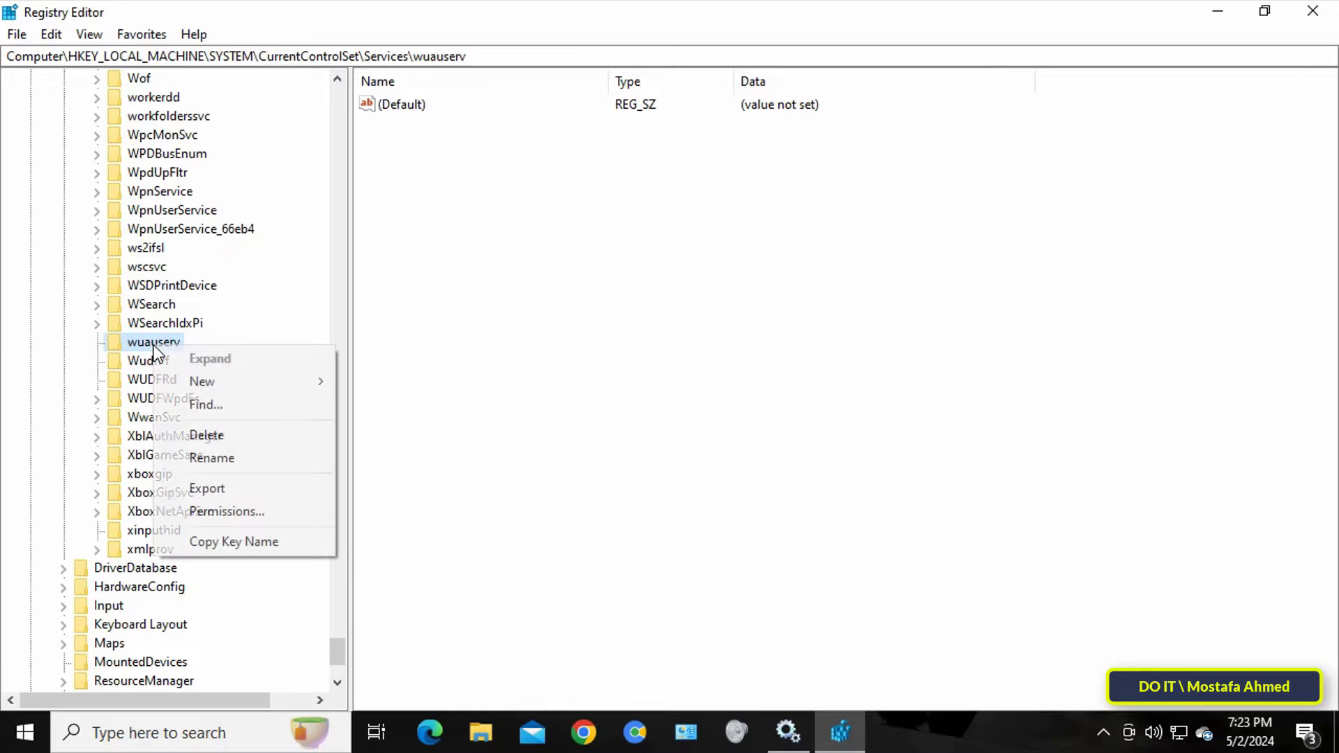
{"action": "left_click", "coordinate": [265, 513]}
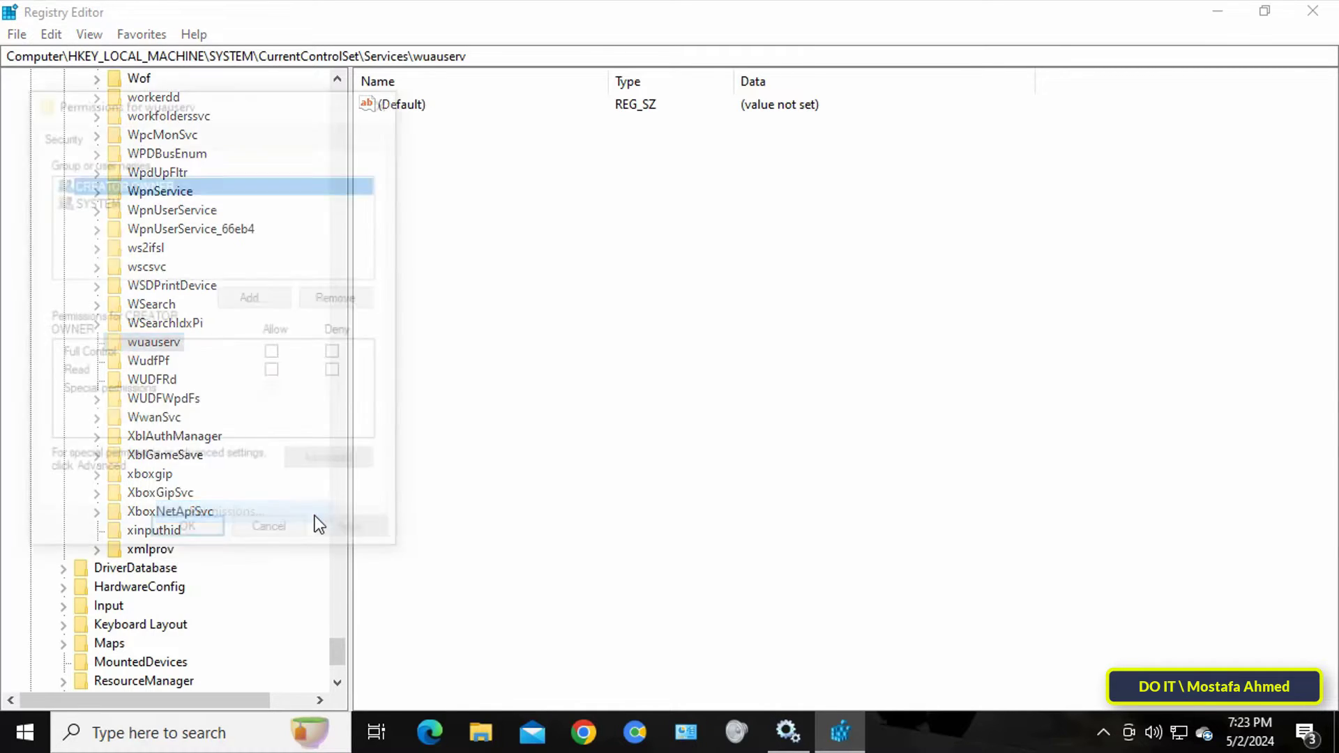
{"action": "left_click_drag", "start_coordinate": [279, 112], "coordinate": [683, 97]}
{"action": "left_click", "coordinate": [537, 186]}
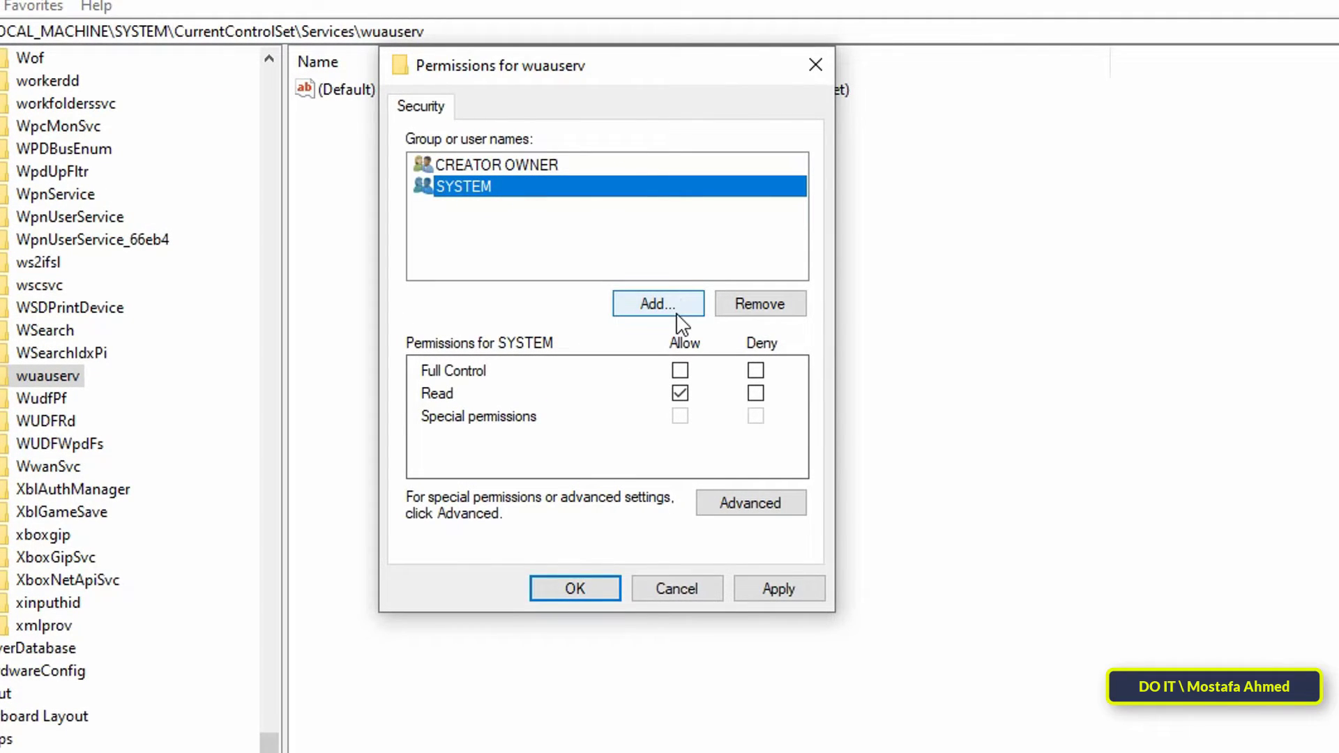
- Enable inheritance from the parent key in wuauserv's Advanced Security Settings, apply, and confirm
{"action": "left_click", "coordinate": [759, 502]}
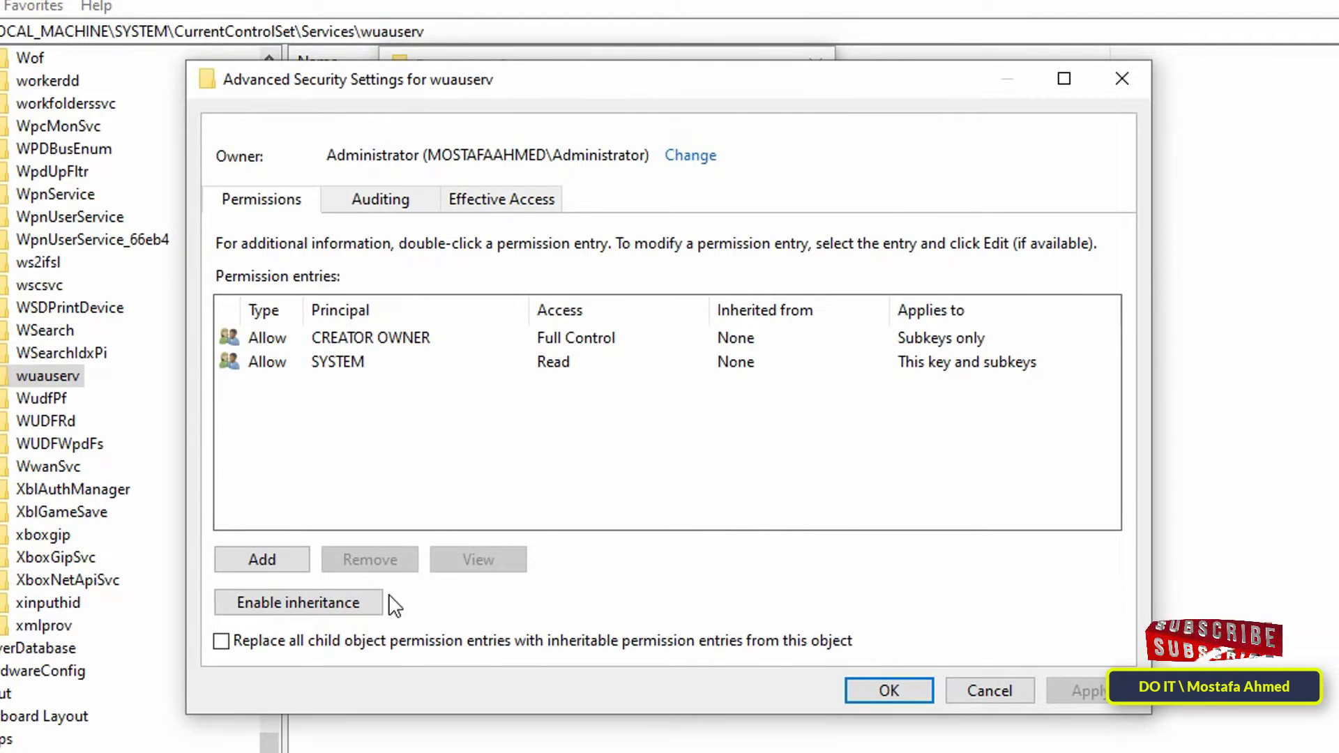
{"action": "left_click", "coordinate": [309, 601]}
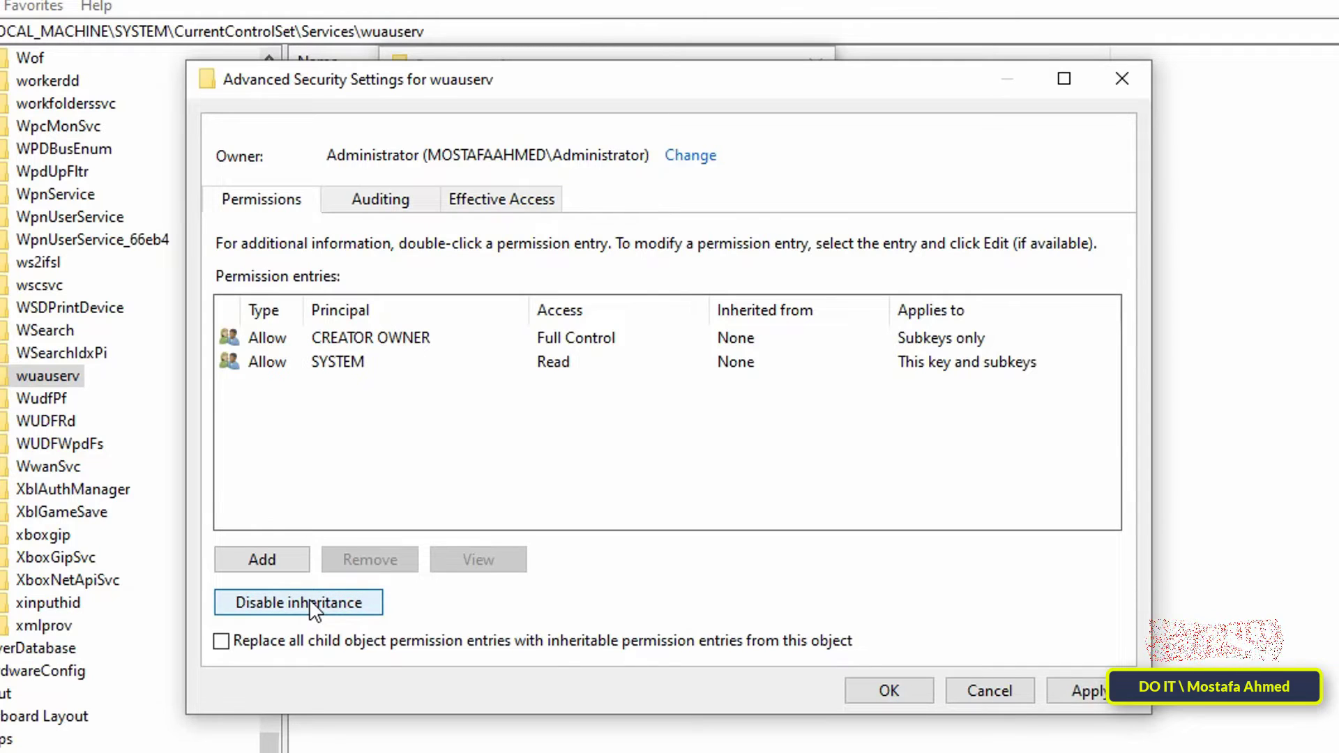
{"action": "left_click", "coordinate": [1080, 687]}
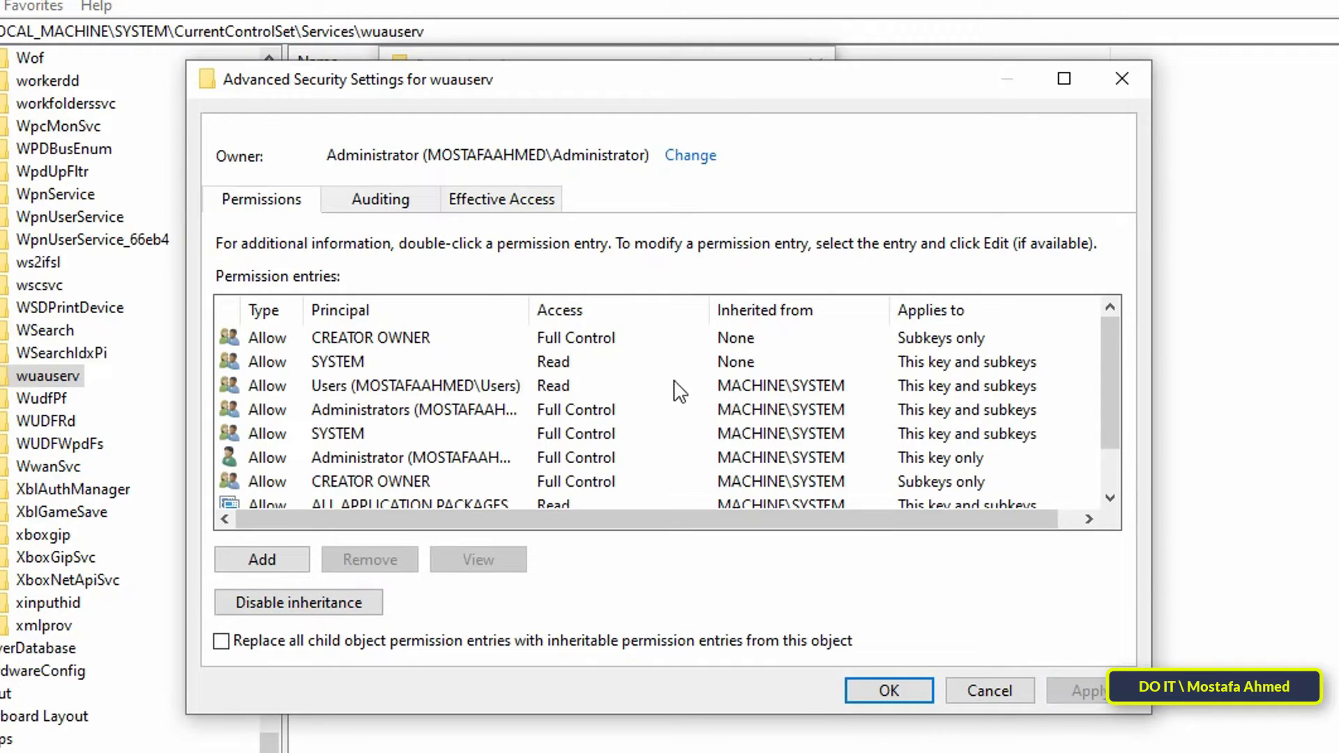
{"action": "scroll", "coordinate": [680, 392], "scroll_direction": "down", "scroll_amount": 1}
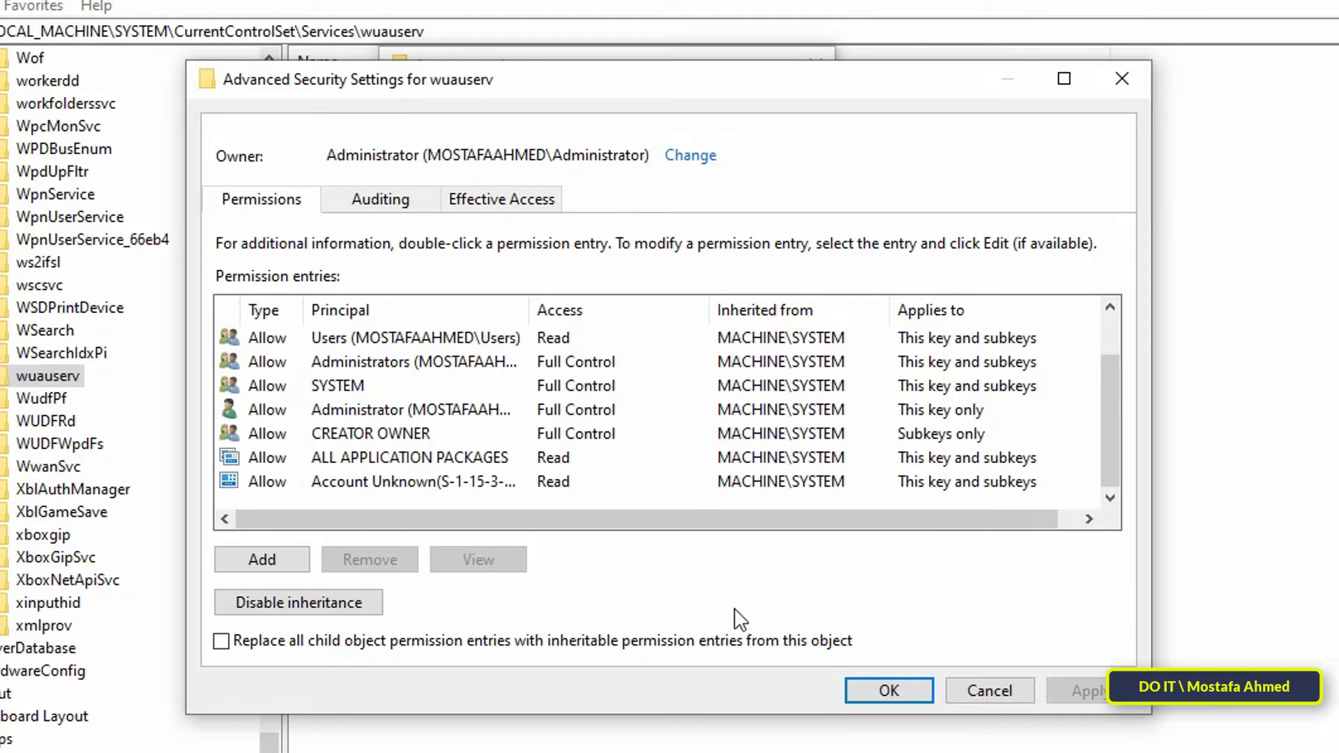
{"action": "left_click", "coordinate": [877, 692]}
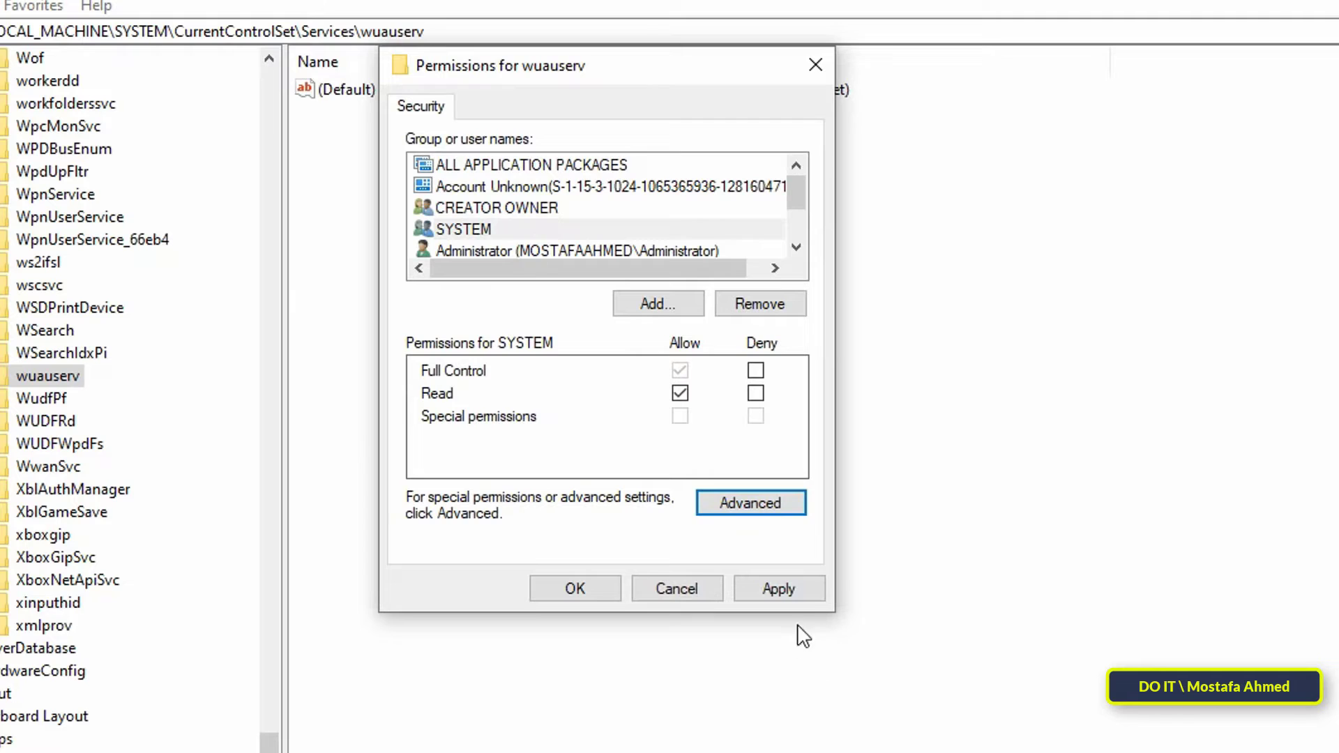
- Apply the pending changes and allow Administrator Full Control on the wuauserv key
{"action": "left_click", "coordinate": [793, 590]}
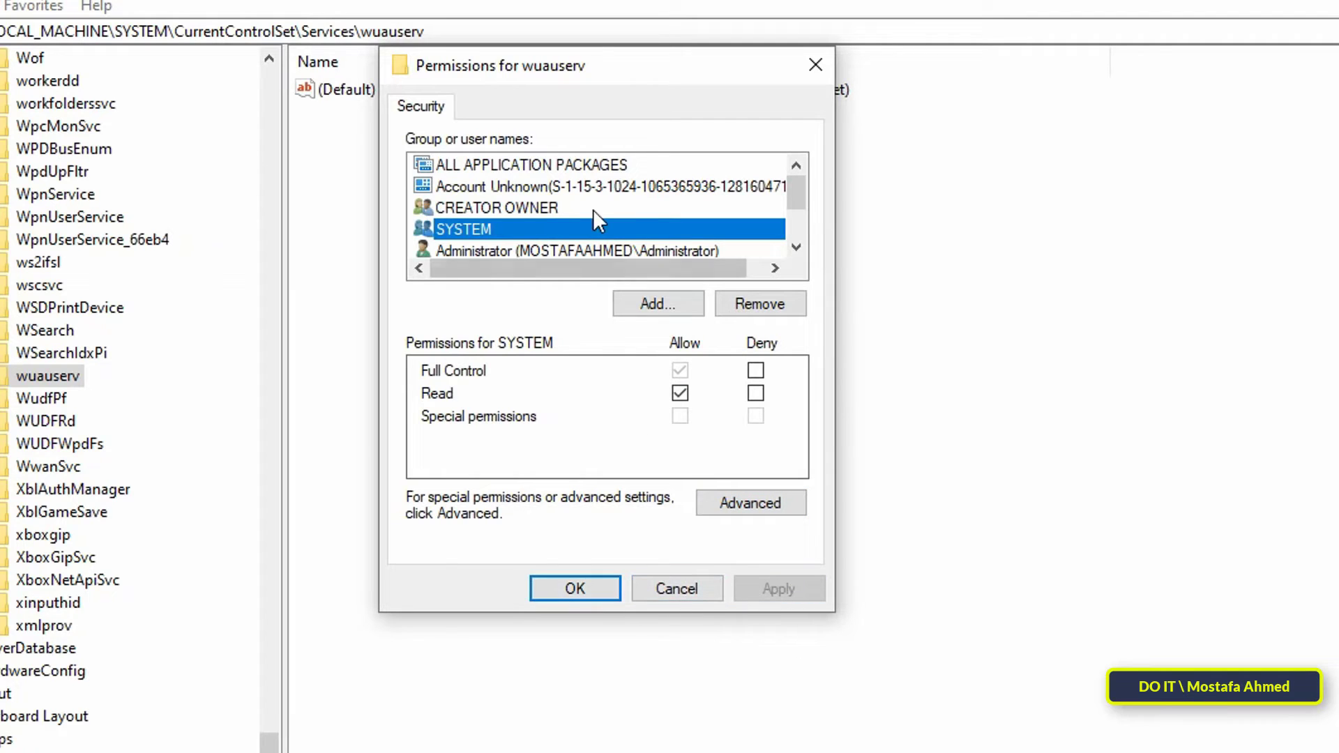
{"action": "left_click", "coordinate": [607, 166]}
{"action": "left_click", "coordinate": [549, 208]}
{"action": "left_click", "coordinate": [548, 230]}
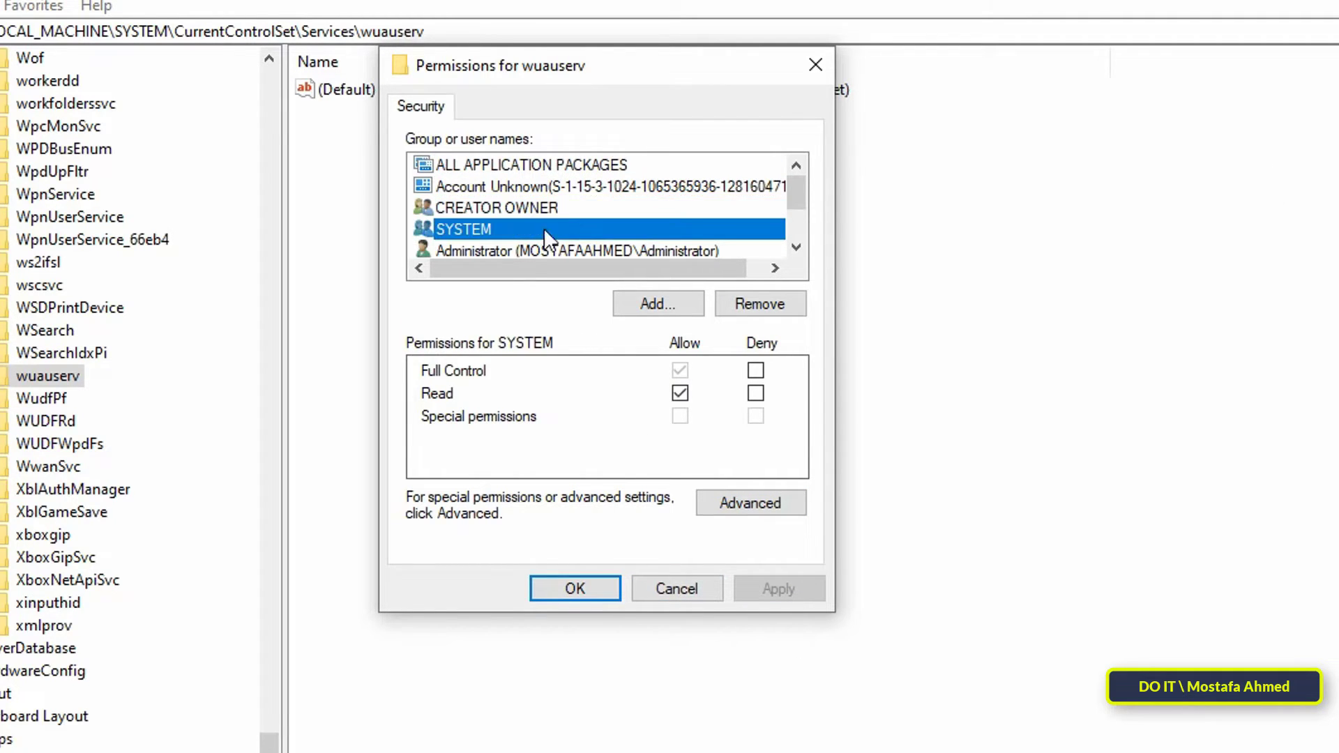
{"action": "left_click", "coordinate": [562, 209]}
{"action": "scroll", "coordinate": [565, 223], "scroll_direction": "down", "scroll_amount": 1}
{"action": "left_click", "coordinate": [586, 188]}
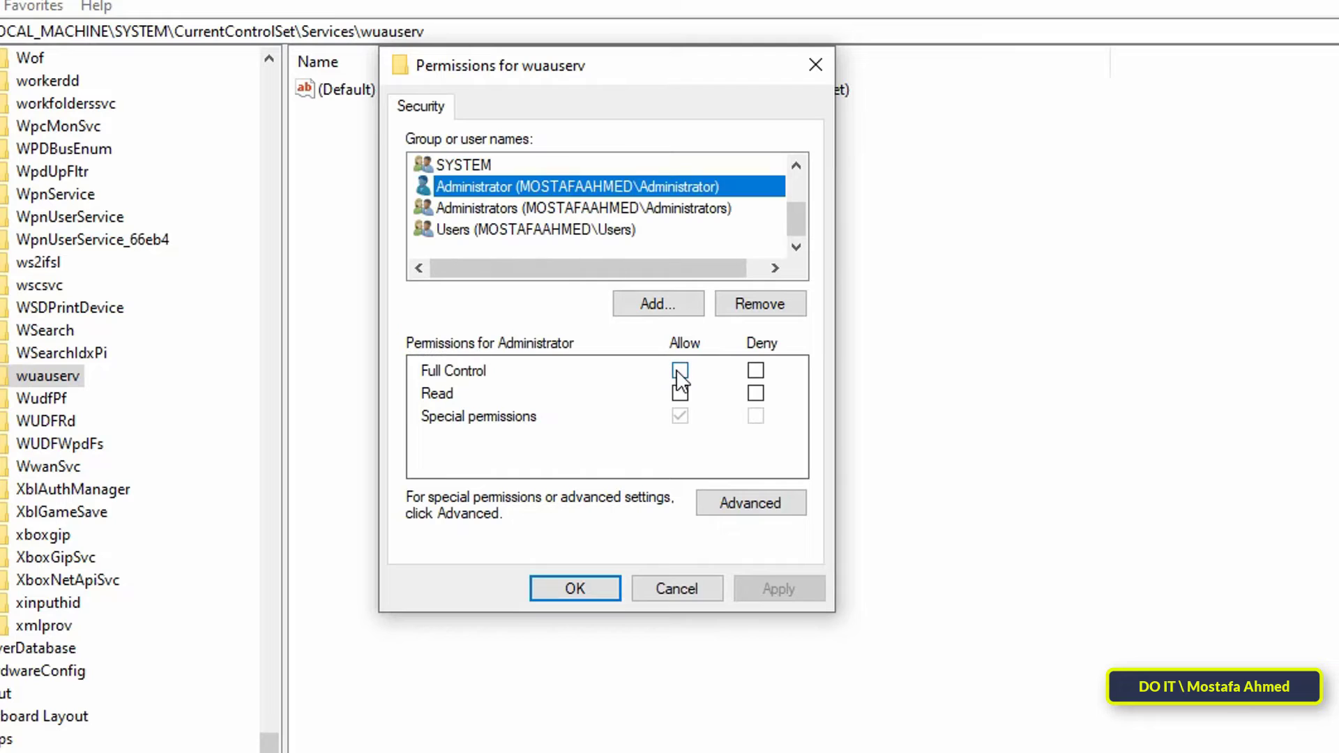
{"action": "left_click", "coordinate": [680, 371]}
- Allow the Users group Full Control, apply, and close the wuauserv permissions
{"action": "left_click", "coordinate": [680, 208]}
{"action": "left_click", "coordinate": [650, 186]}
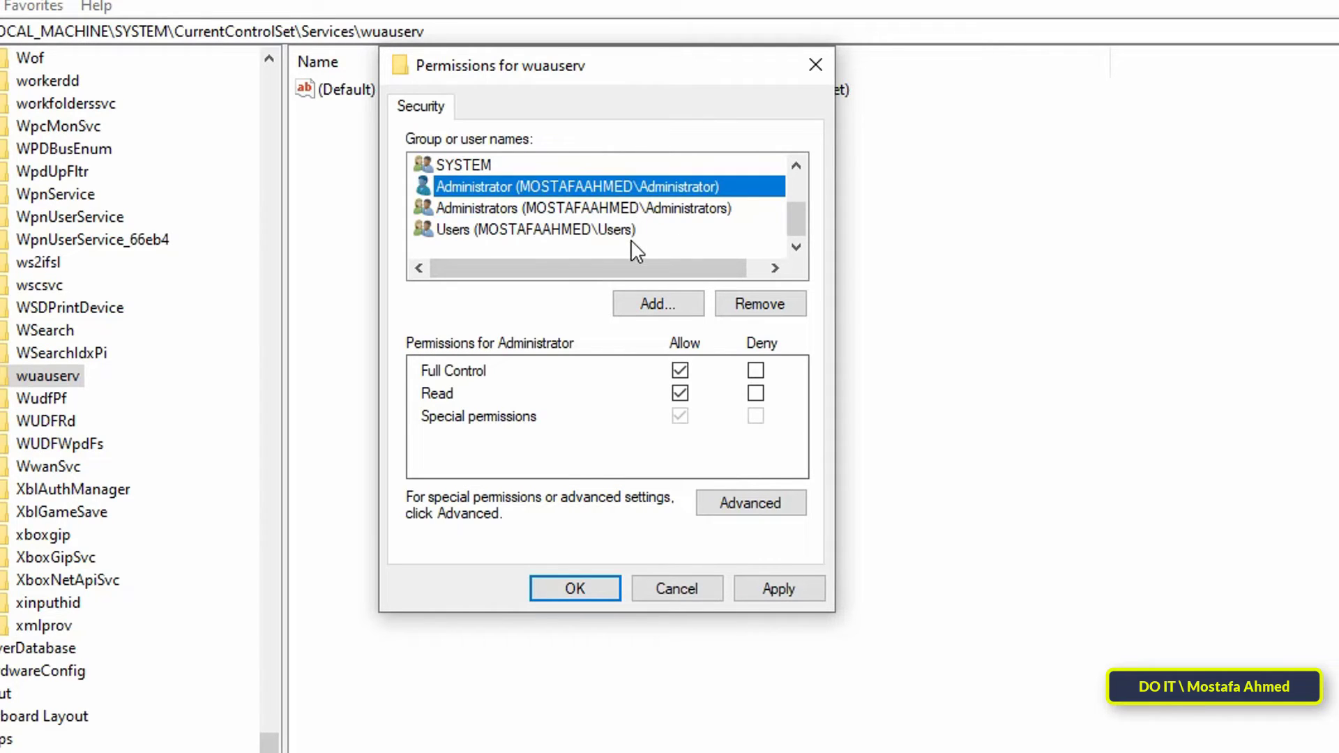
{"action": "left_click", "coordinate": [635, 230]}
{"action": "left_click", "coordinate": [680, 370]}
{"action": "left_click", "coordinate": [780, 589]}
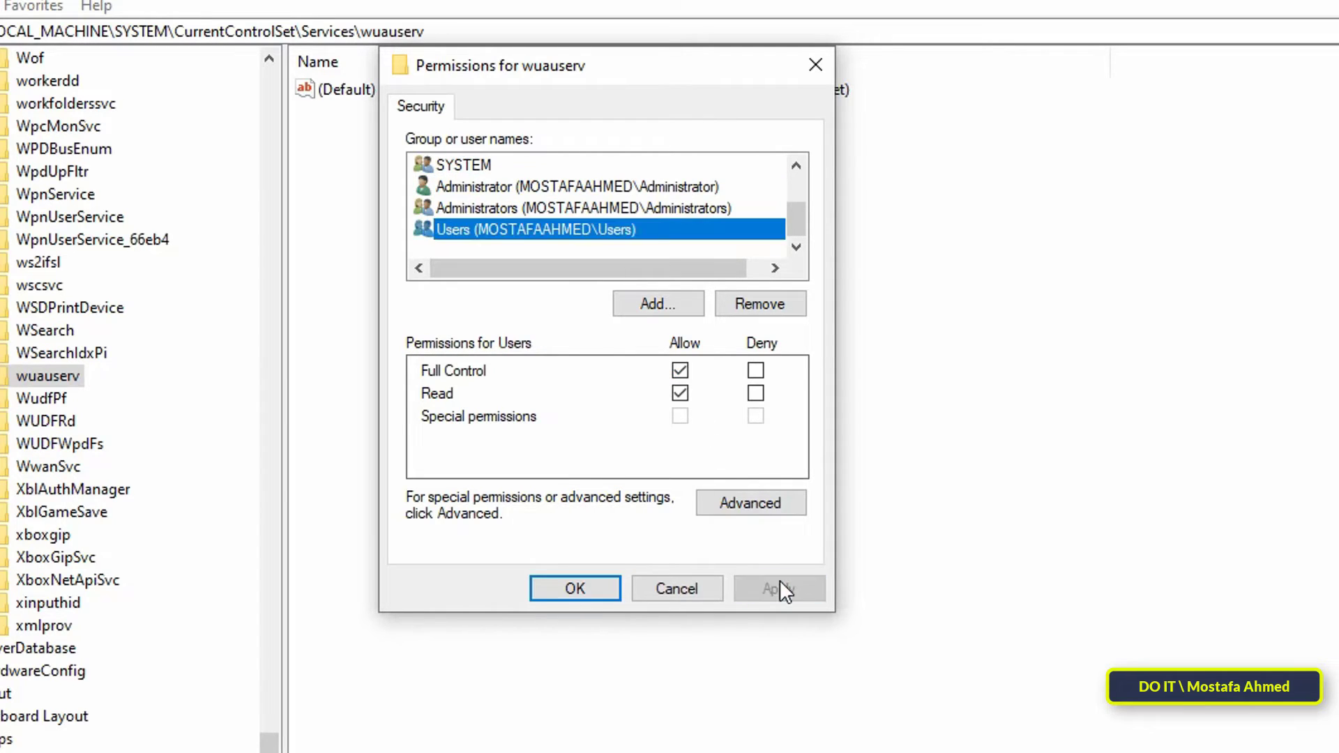
{"action": "left_click", "coordinate": [594, 586]}
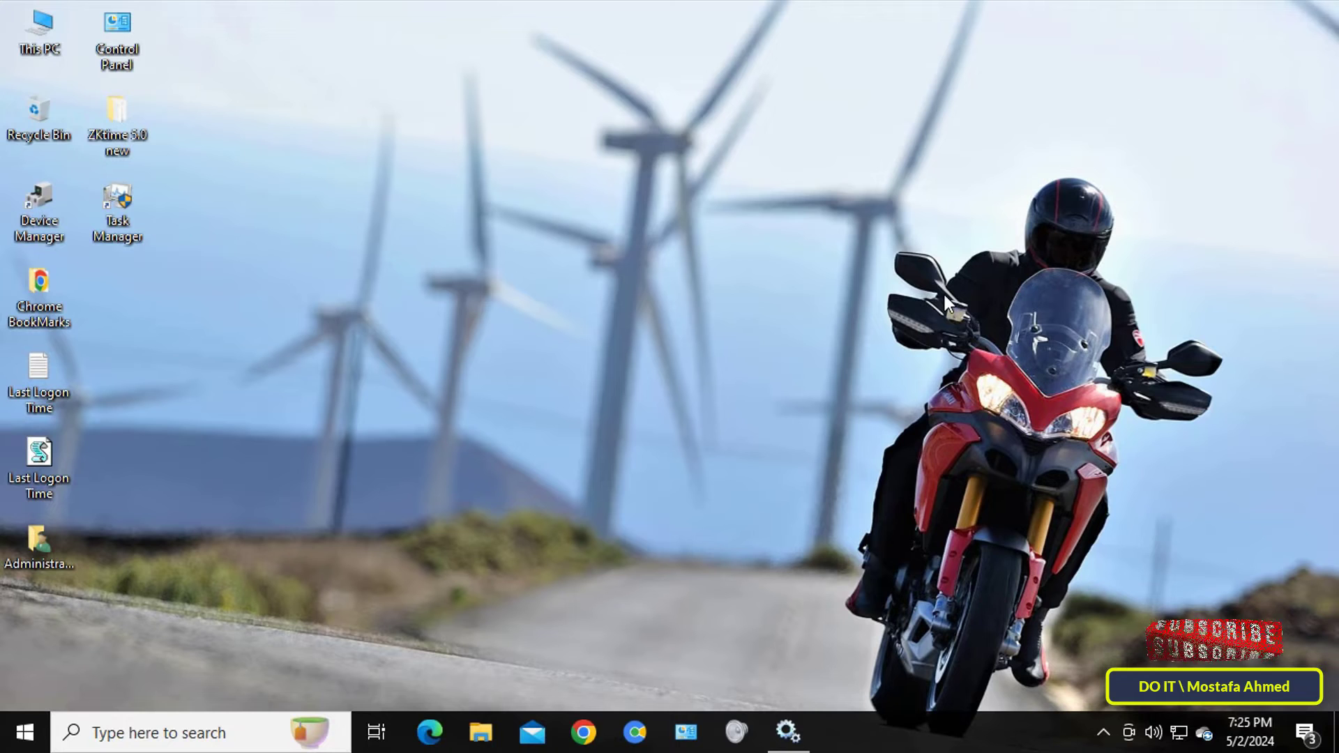
- Restore Services and apply Manual startup type in Windows Update's properties
{"action": "left_click", "coordinate": [791, 740]}
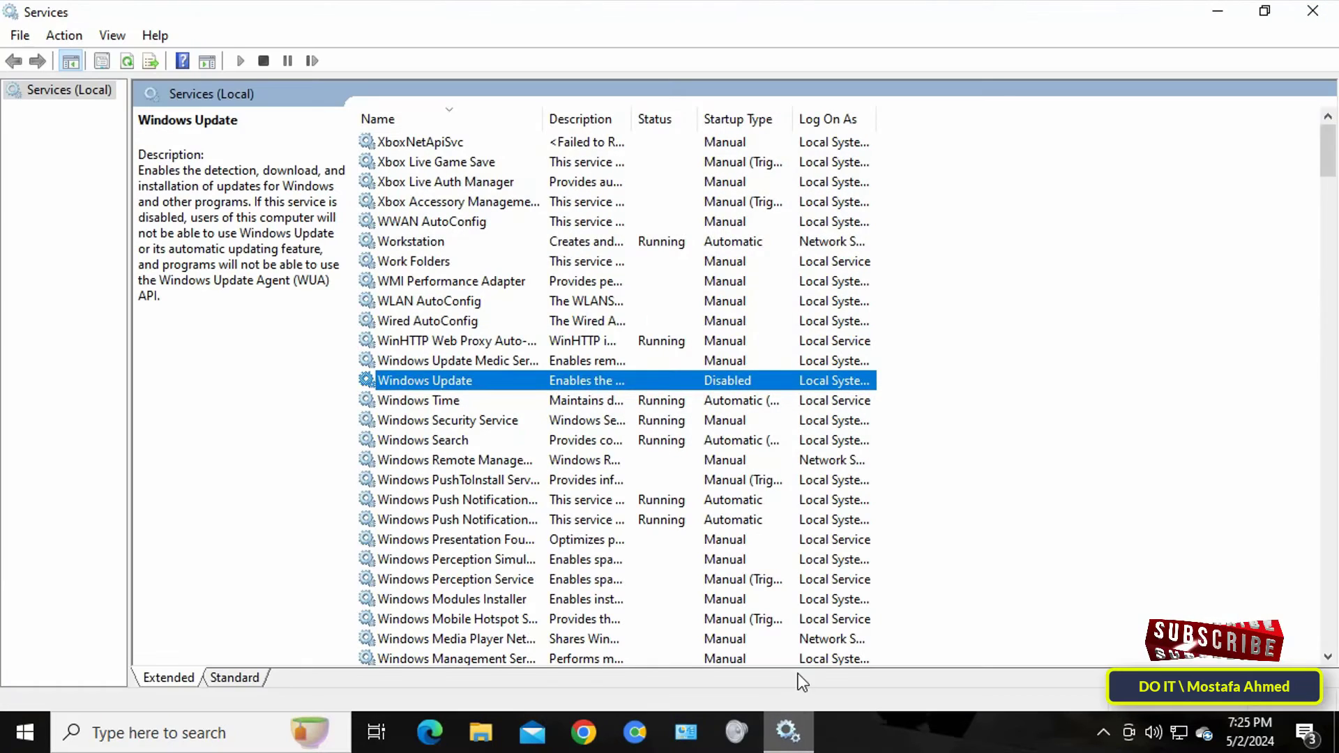
{"action": "right_click", "coordinate": [723, 382]}
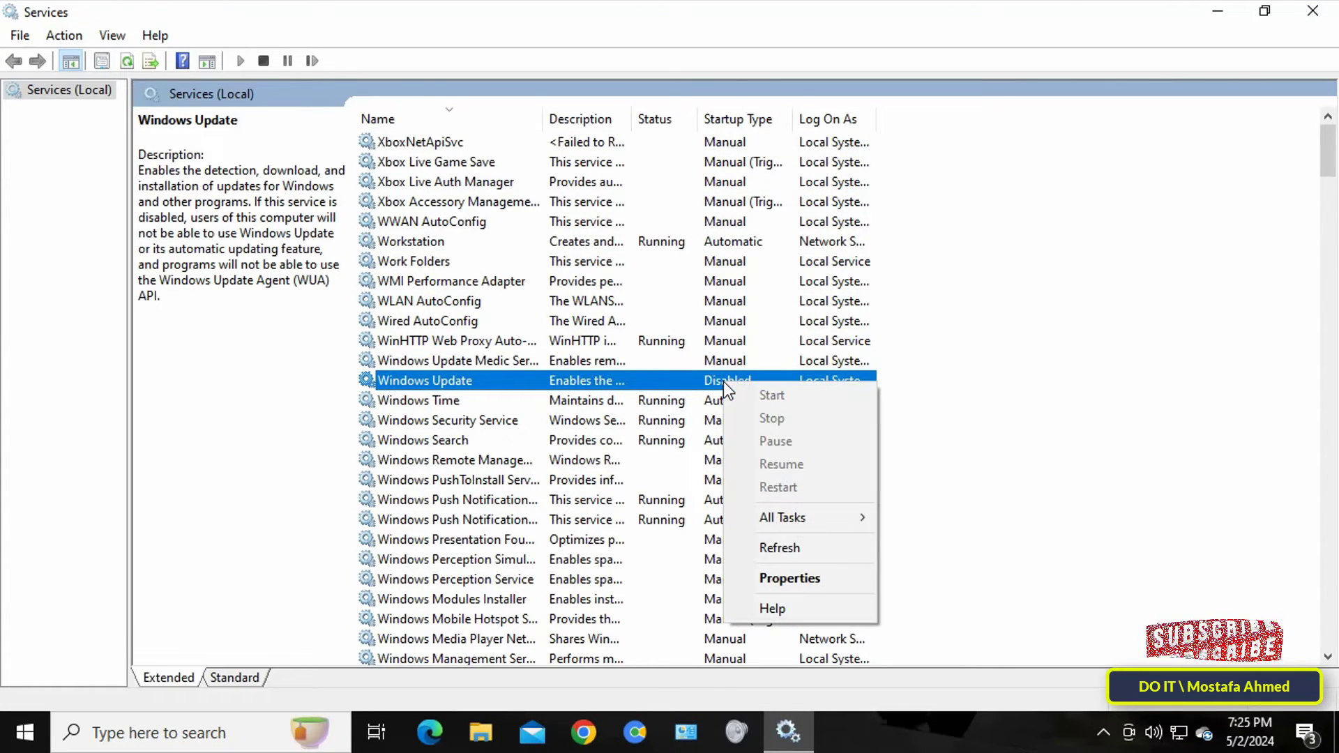
{"action": "left_click", "coordinate": [706, 382]}
{"action": "right_click", "coordinate": [706, 382]}
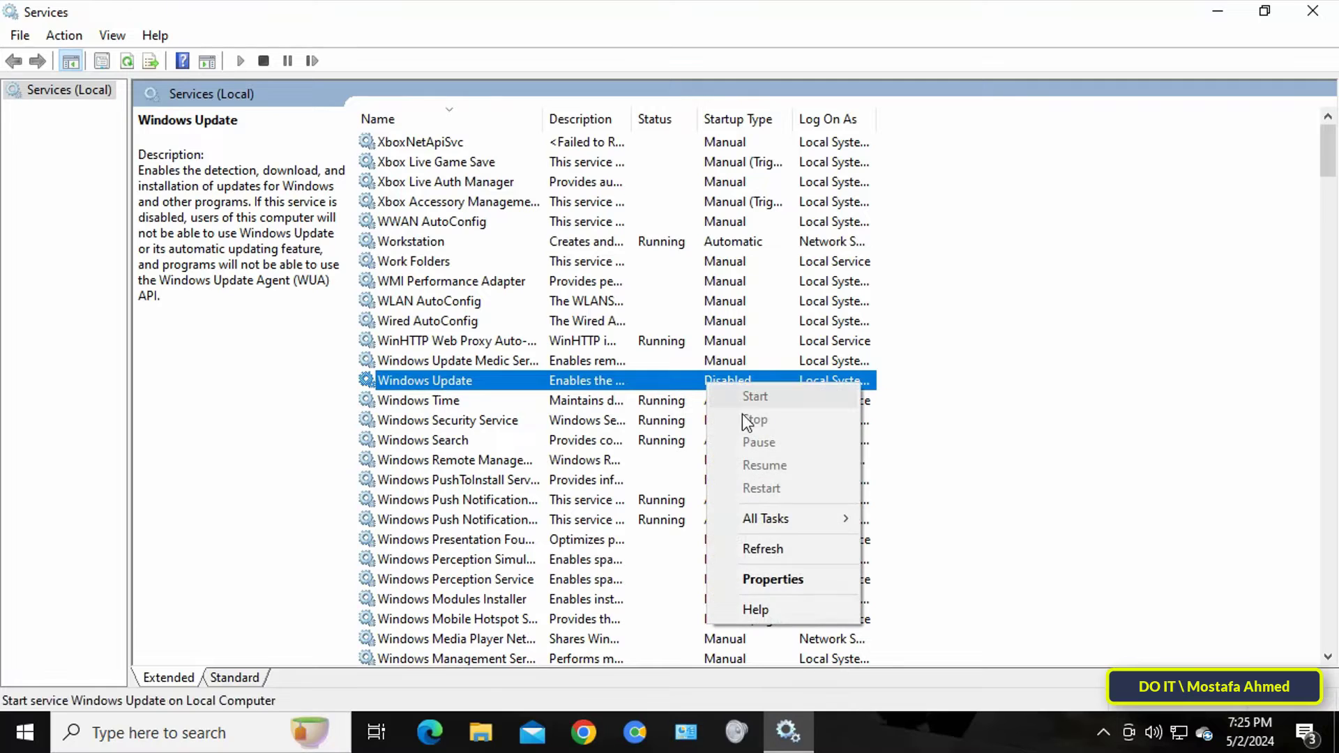
{"action": "left_click", "coordinate": [776, 579]}
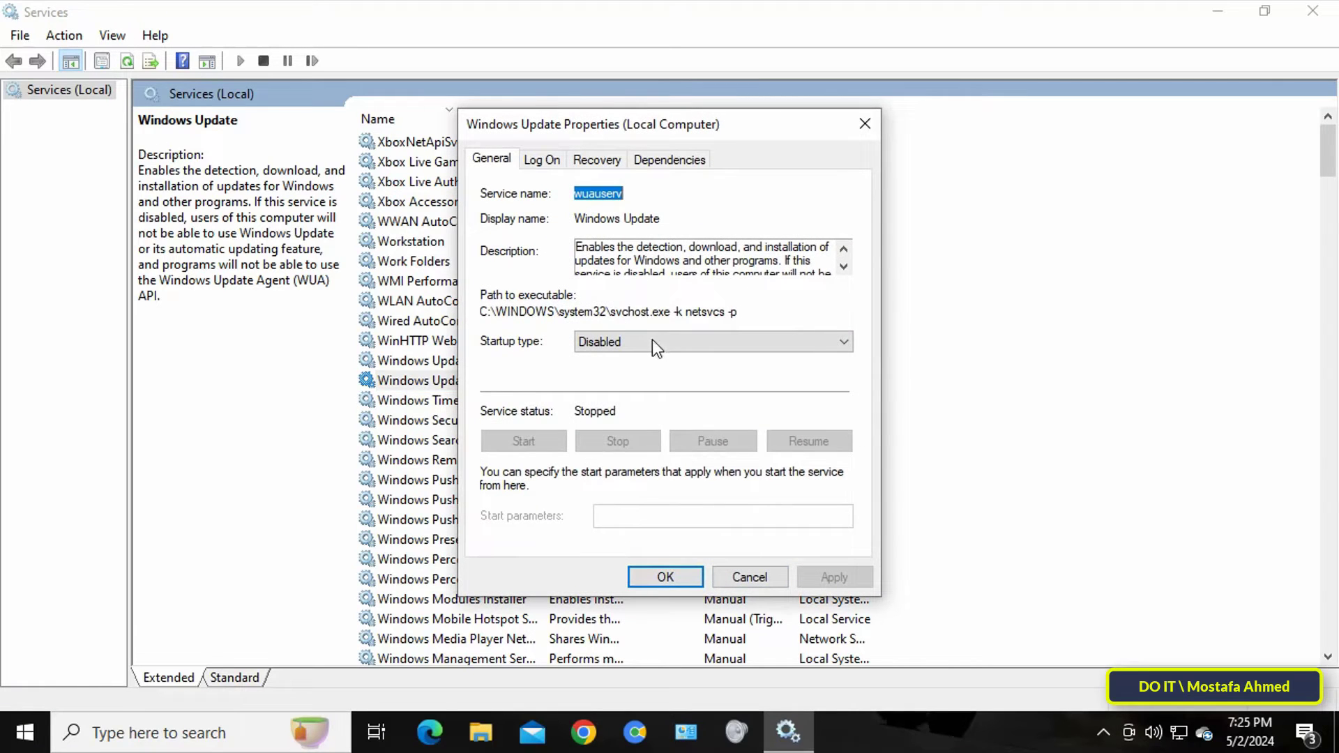
{"action": "left_click", "coordinate": [650, 343]}
{"action": "left_click", "coordinate": [638, 385]}
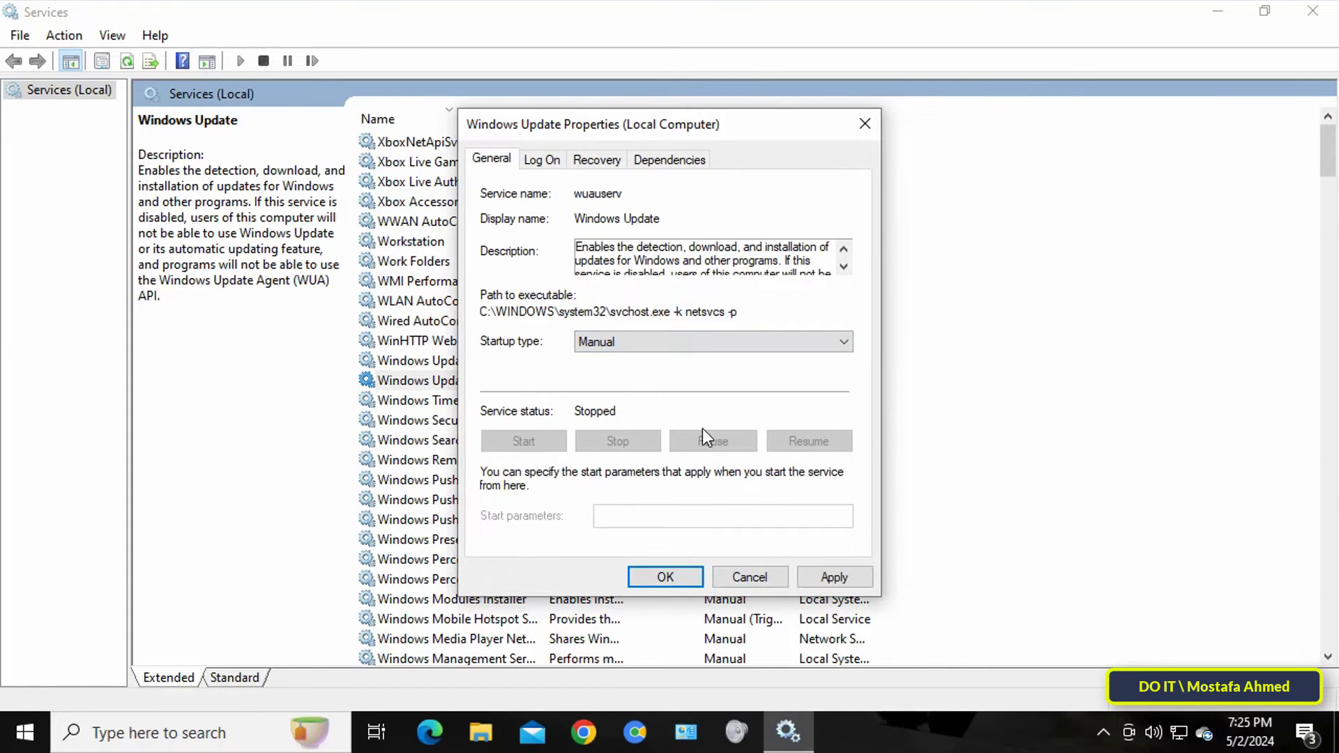
{"action": "left_click", "coordinate": [826, 584]}
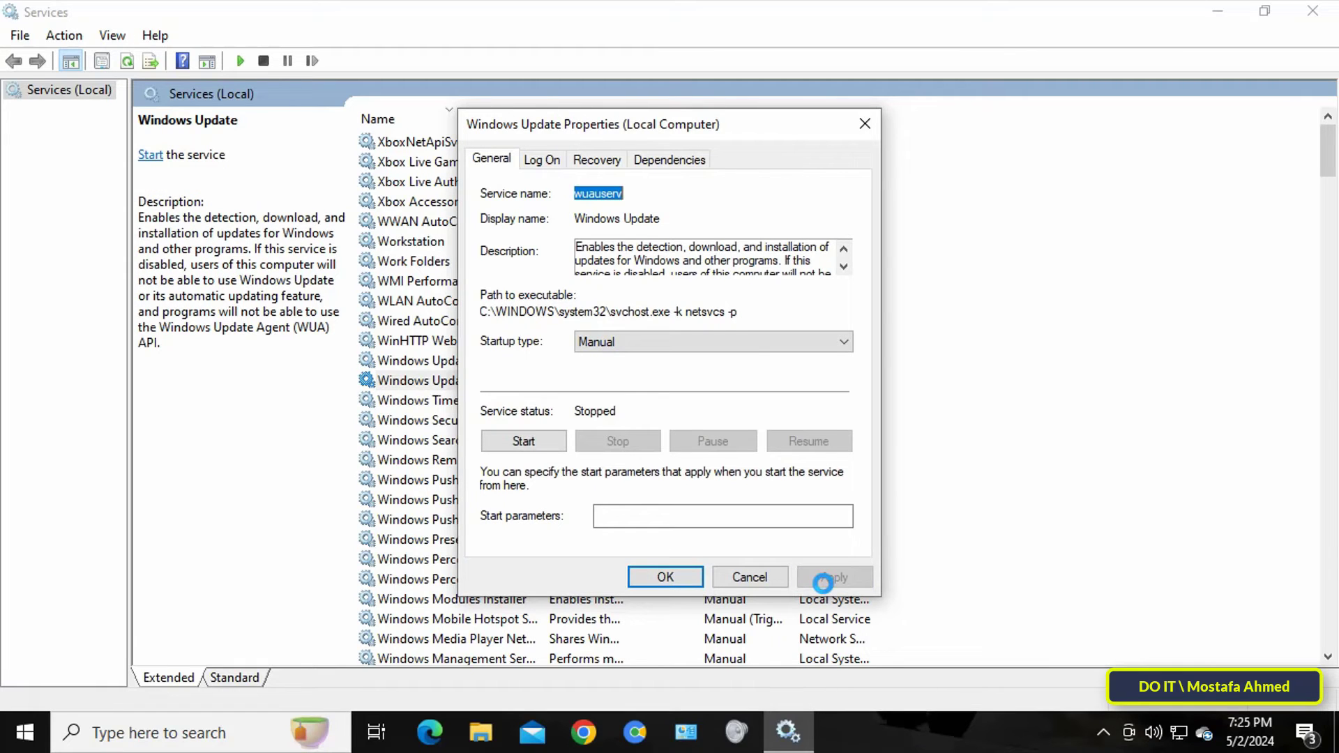
- Switch Windows Update's startup type to Automatic, apply, and close the properties
{"action": "left_click", "coordinate": [765, 344]}
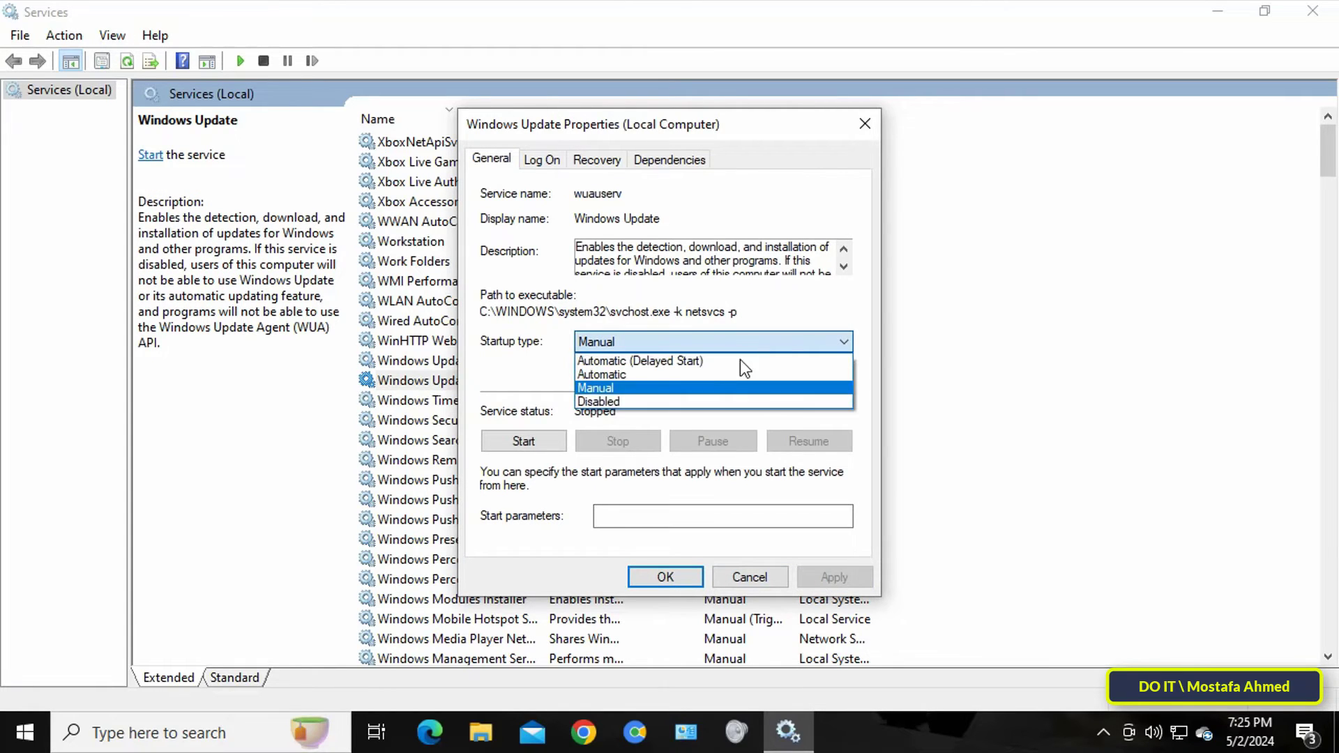
{"action": "left_click", "coordinate": [692, 374]}
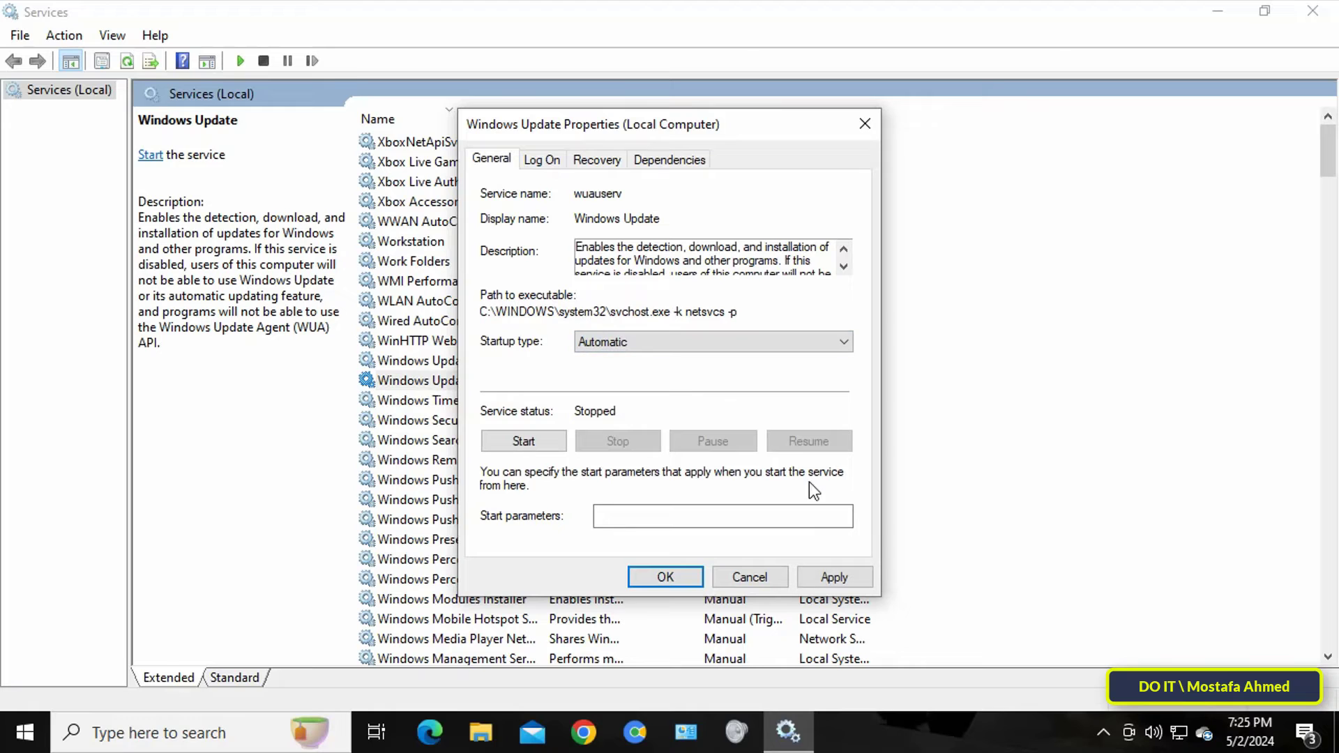
{"action": "left_click", "coordinate": [834, 583]}
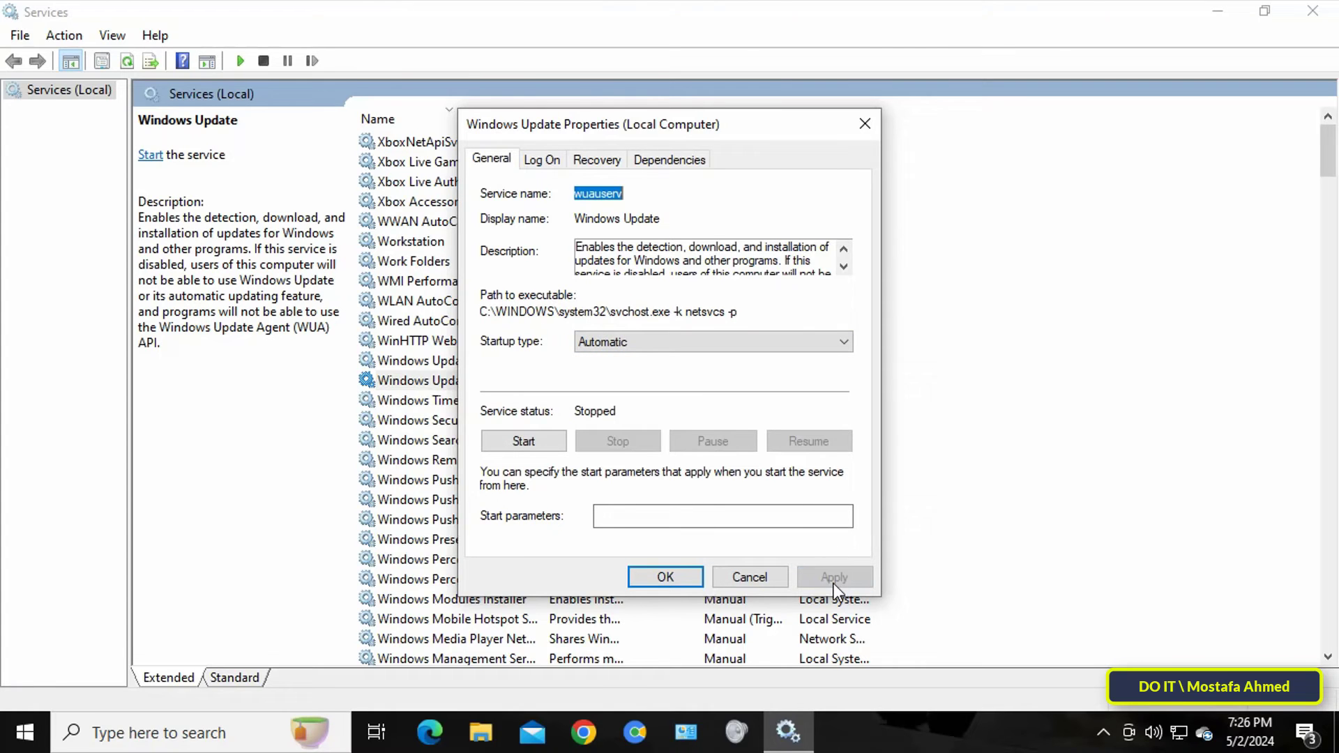
{"action": "left_click", "coordinate": [666, 578]}
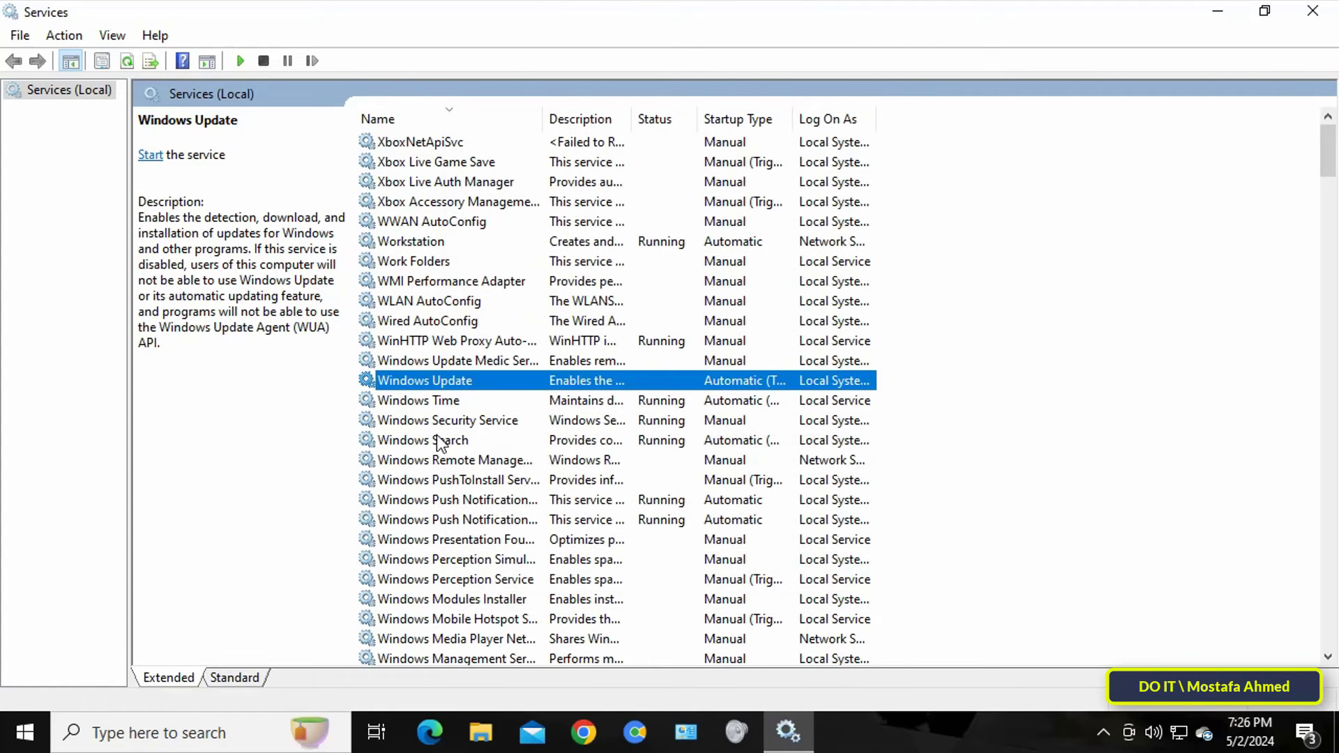
- Go to Settings > Update & Security and retry the failed updates; error 0x80070005 persists
{"action": "left_click", "coordinate": [27, 729]}
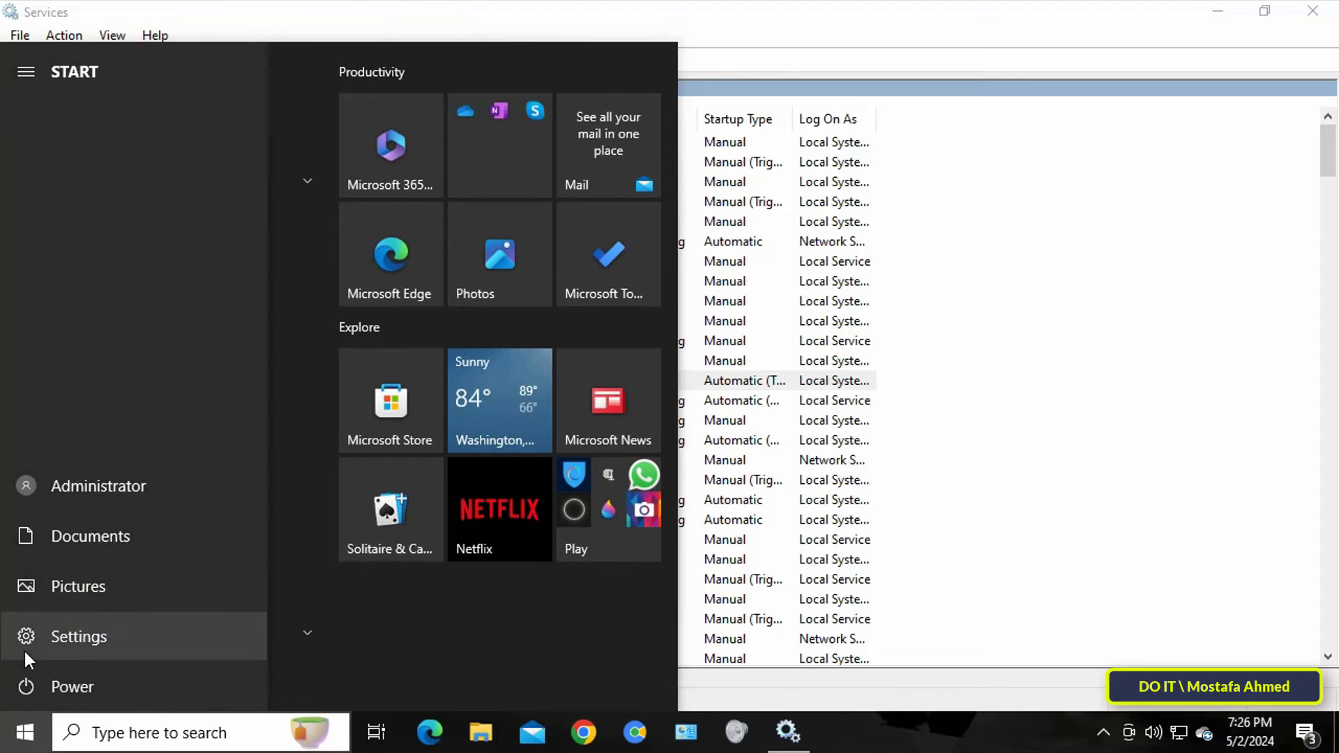
{"action": "left_click", "coordinate": [24, 654]}
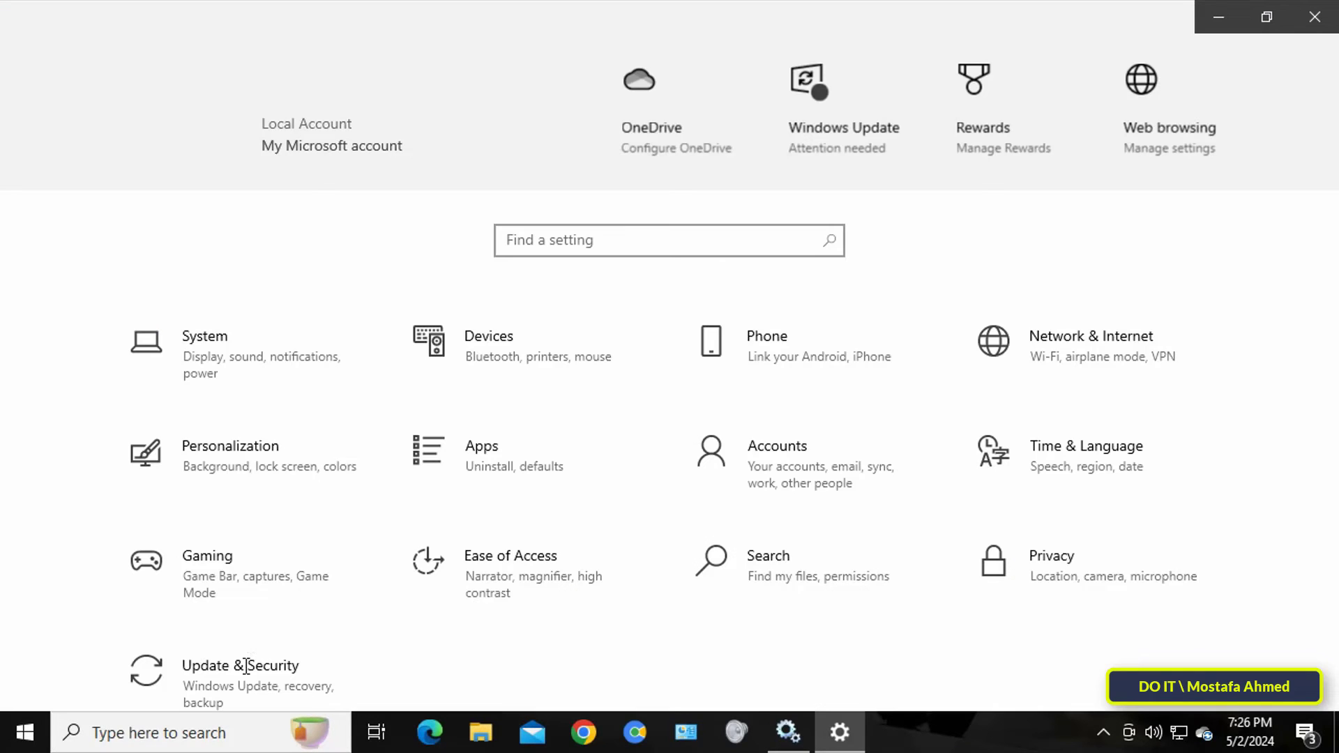
{"action": "left_click", "coordinate": [245, 680]}
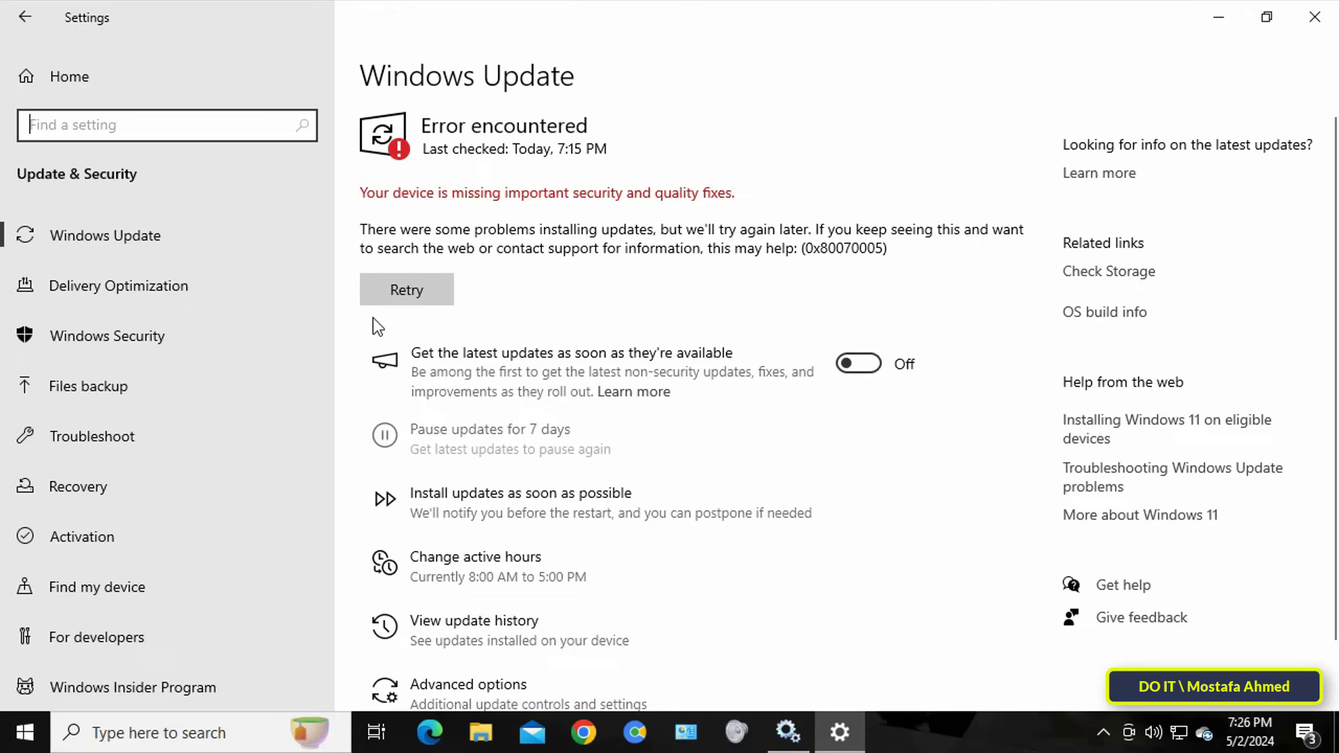
{"action": "left_click", "coordinate": [395, 290]}
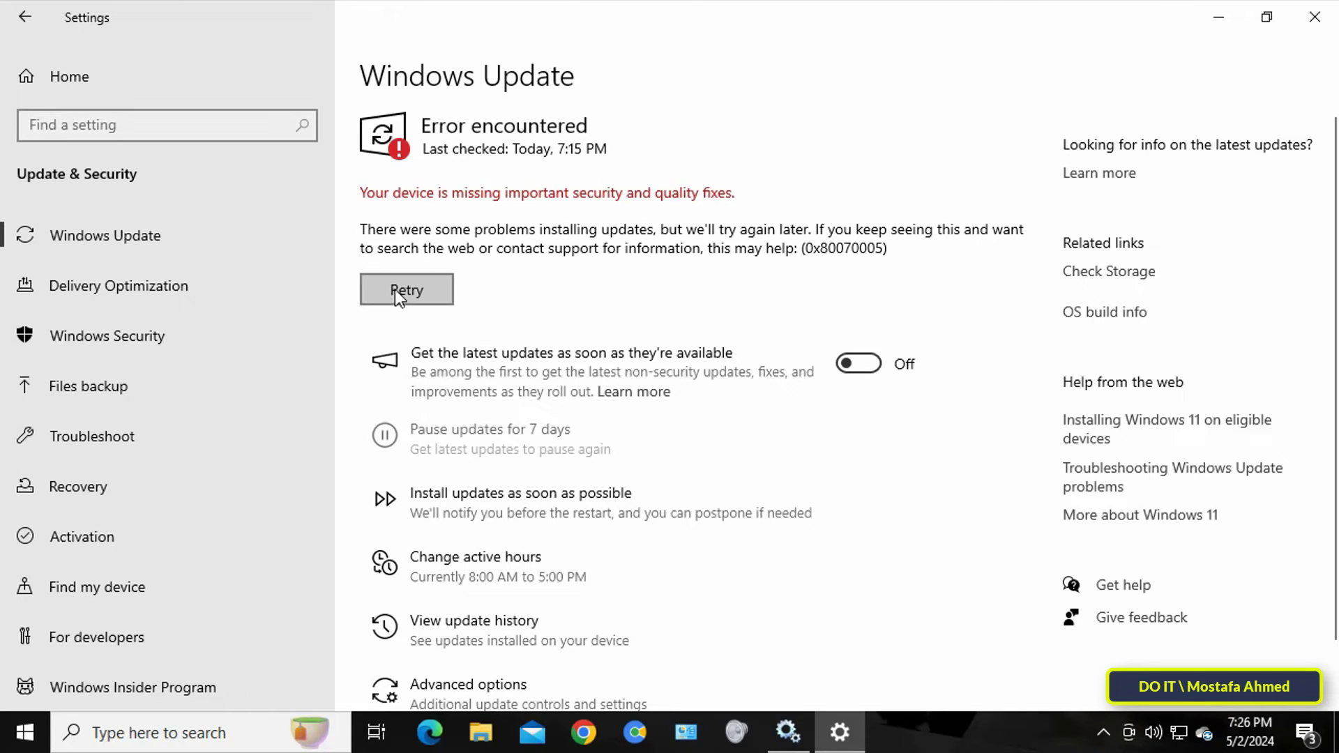